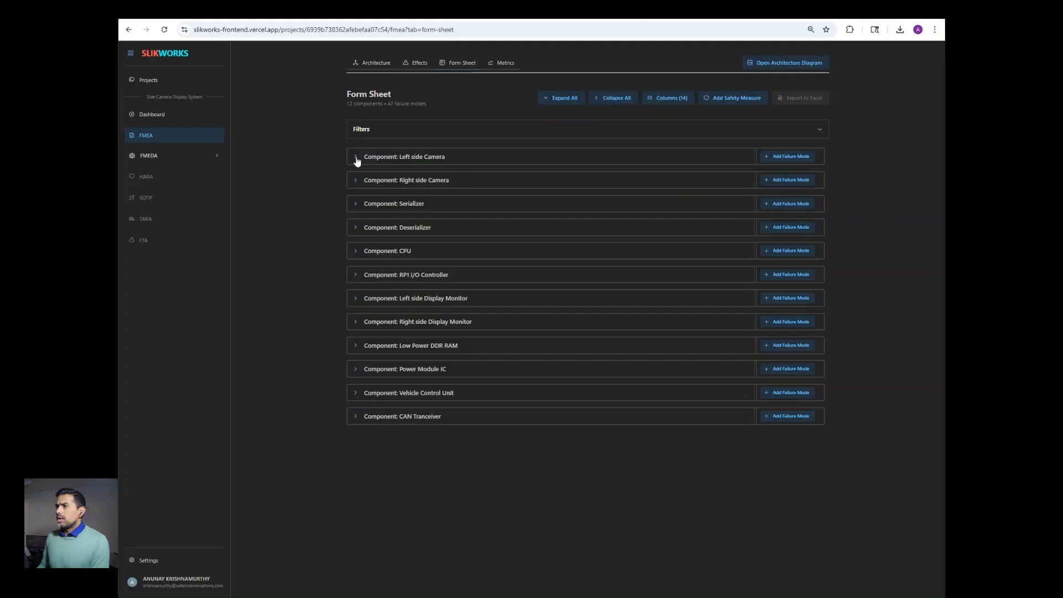
Step: Expand the Left side Camera component on the FMEA Form Sheet to reveal its three failure modes
left_click(356, 159)
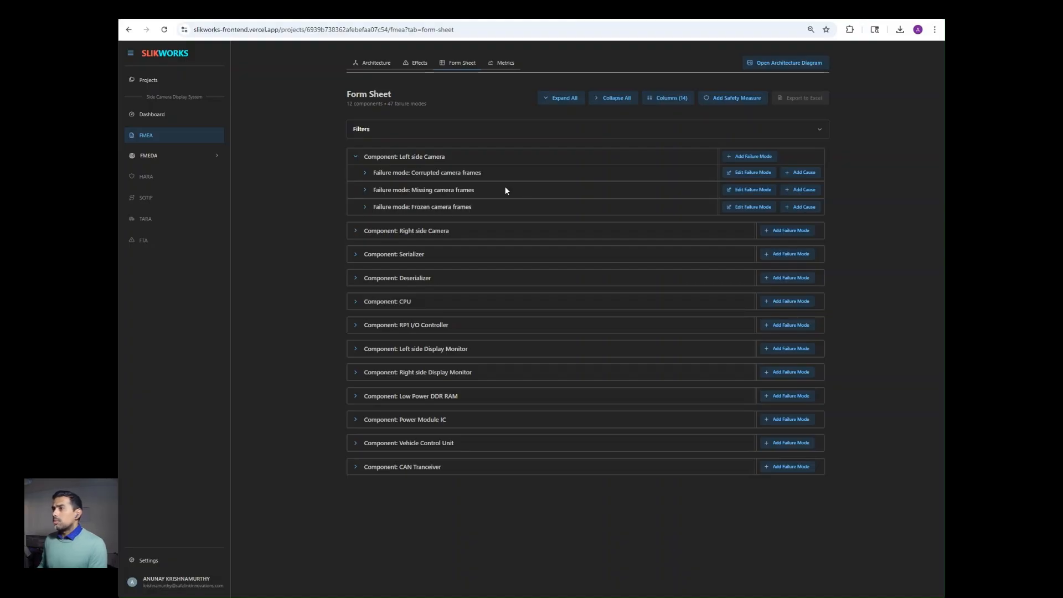
Step: Add a failure mode named 'new failure mode' under Left side Camera
left_click(735, 157)
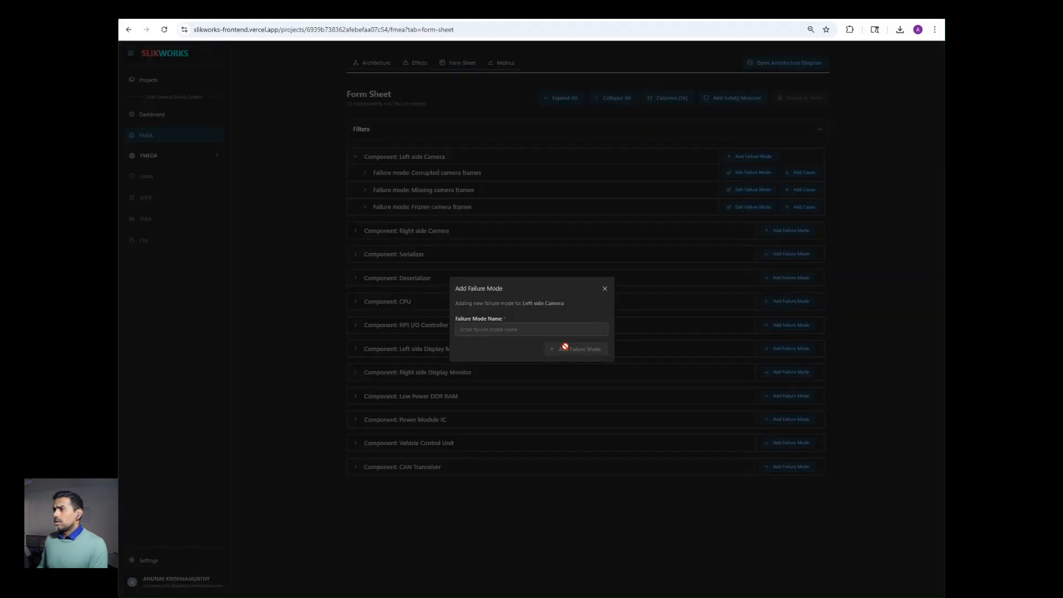
left_click(565, 328)
type("new")
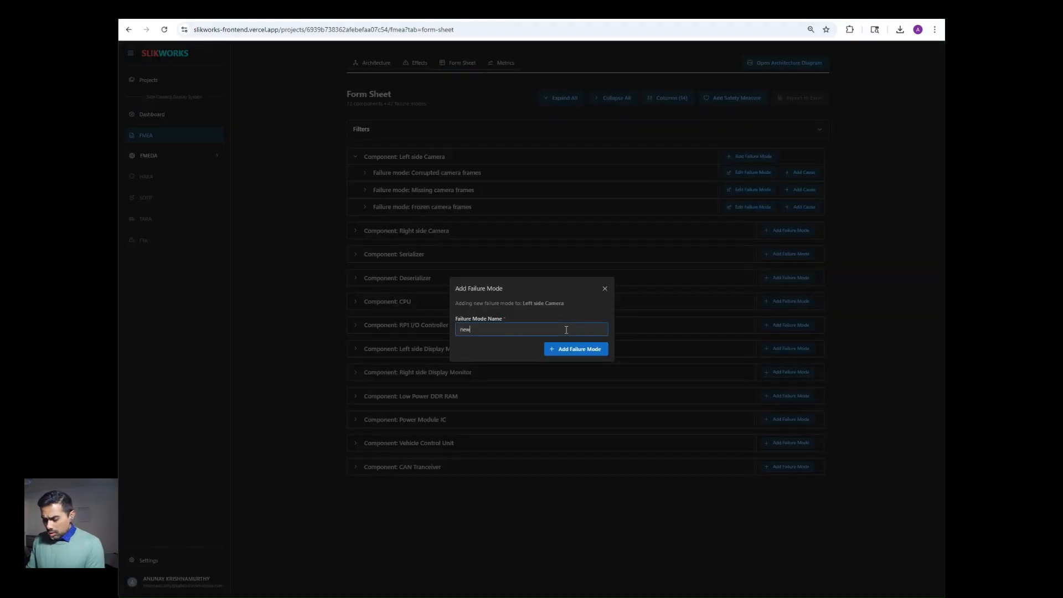
type(" failure mo")
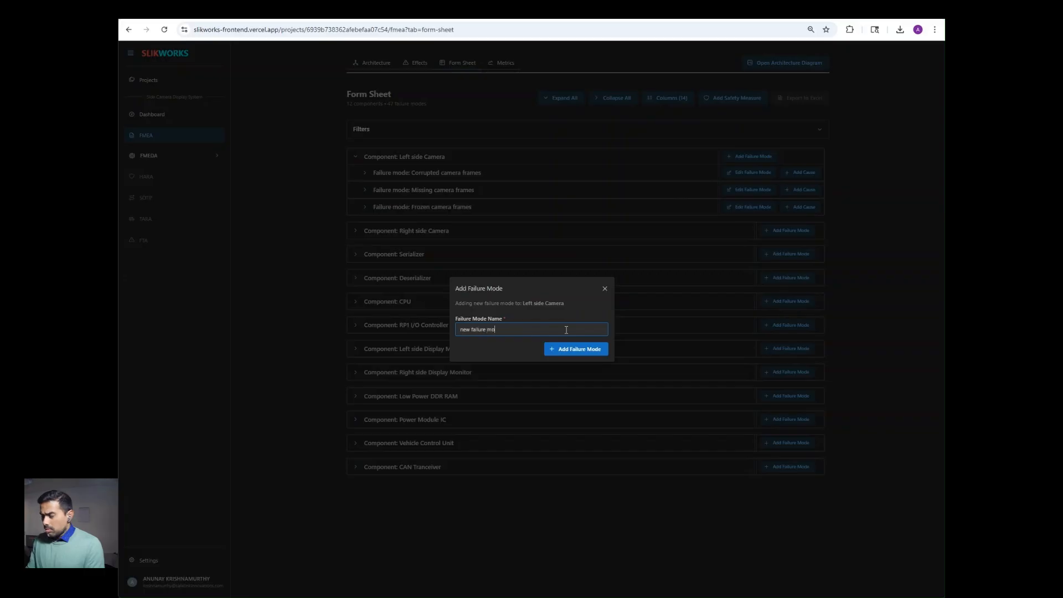
type("de")
left_click(559, 351)
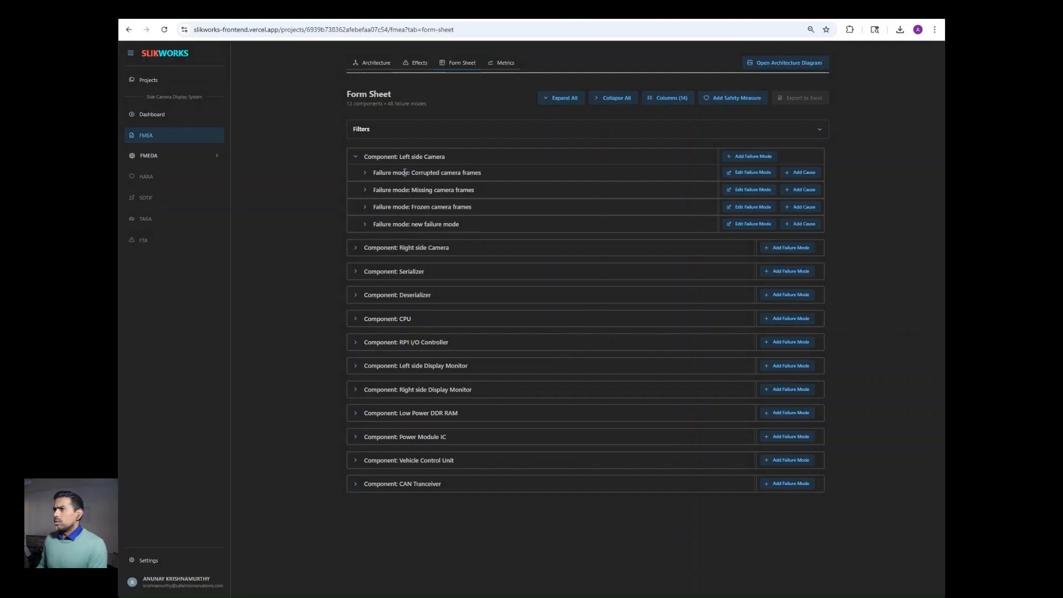
Step: Expand Corrupted camera frames, check the Effects tab, then return to the Form Sheet
left_click(366, 175)
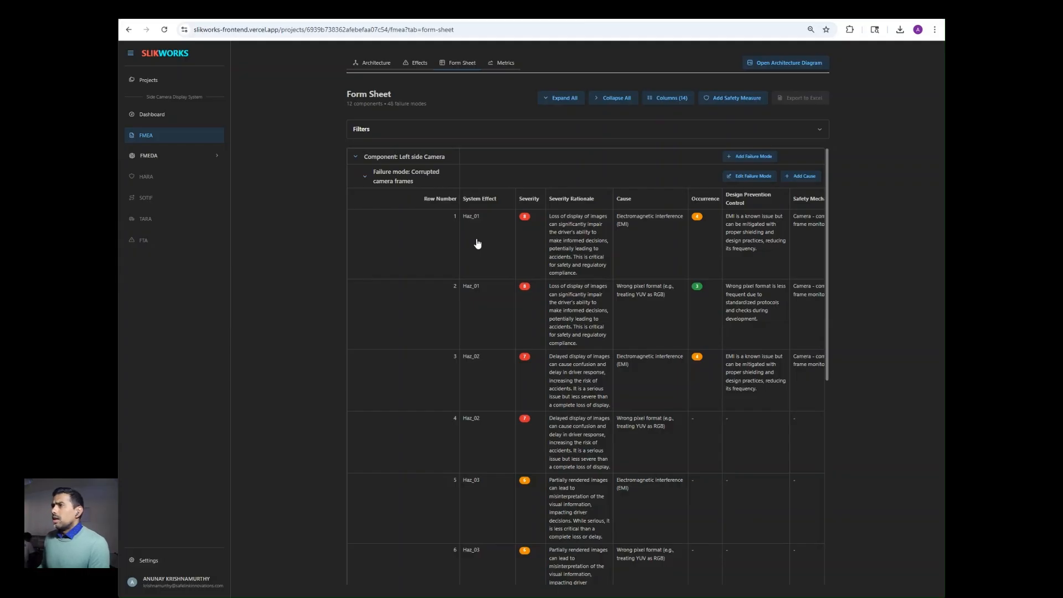
left_click(412, 64)
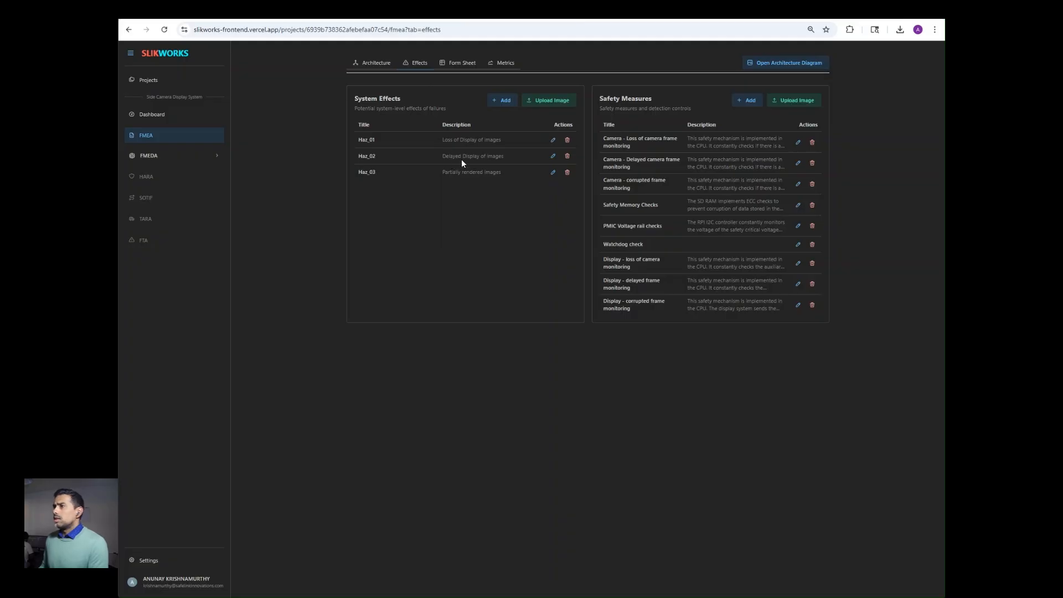
left_click(459, 64)
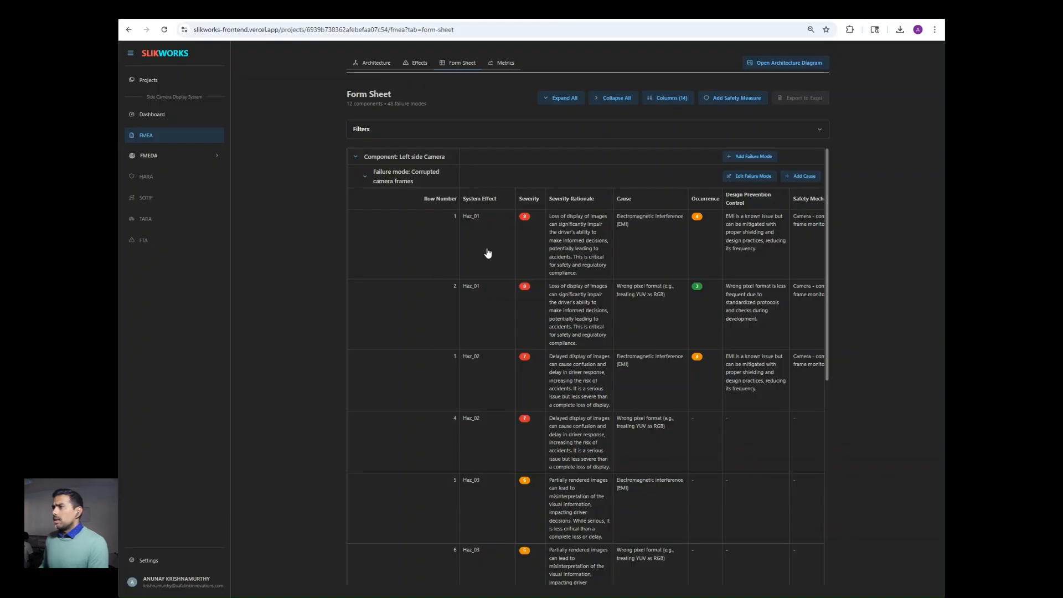
Step: Delete rows 1 and 2 of Corrupted camera frames
left_click(434, 245)
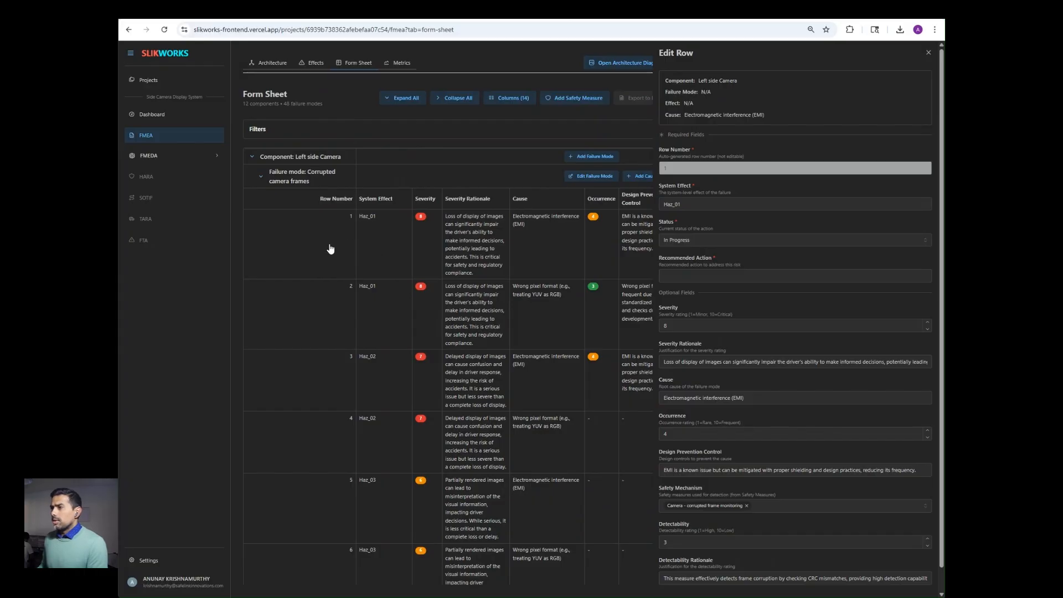
scroll(749, 288, "down", 3)
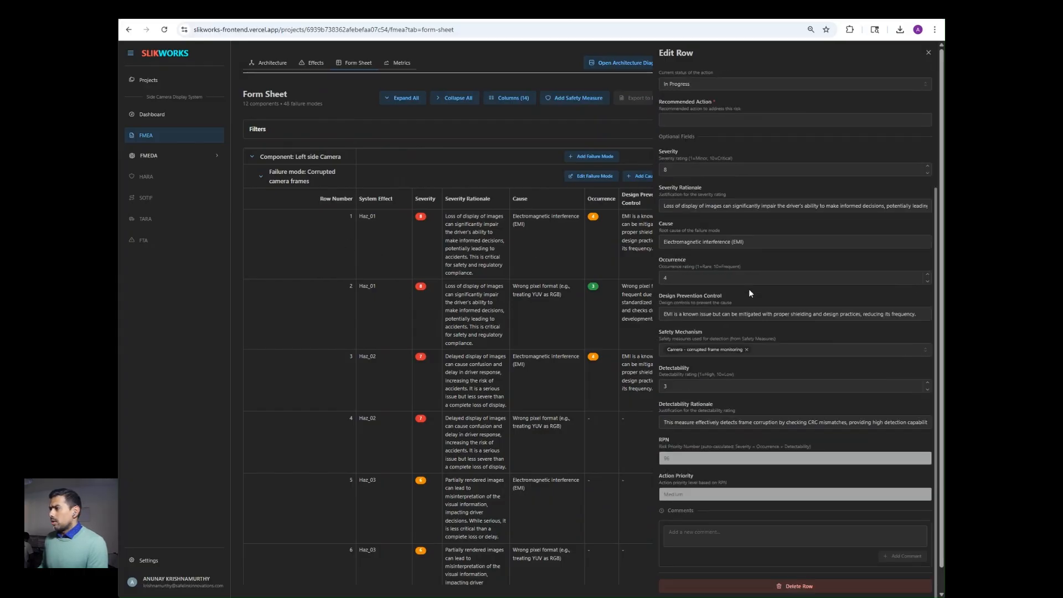
scroll(748, 288, "down", 1)
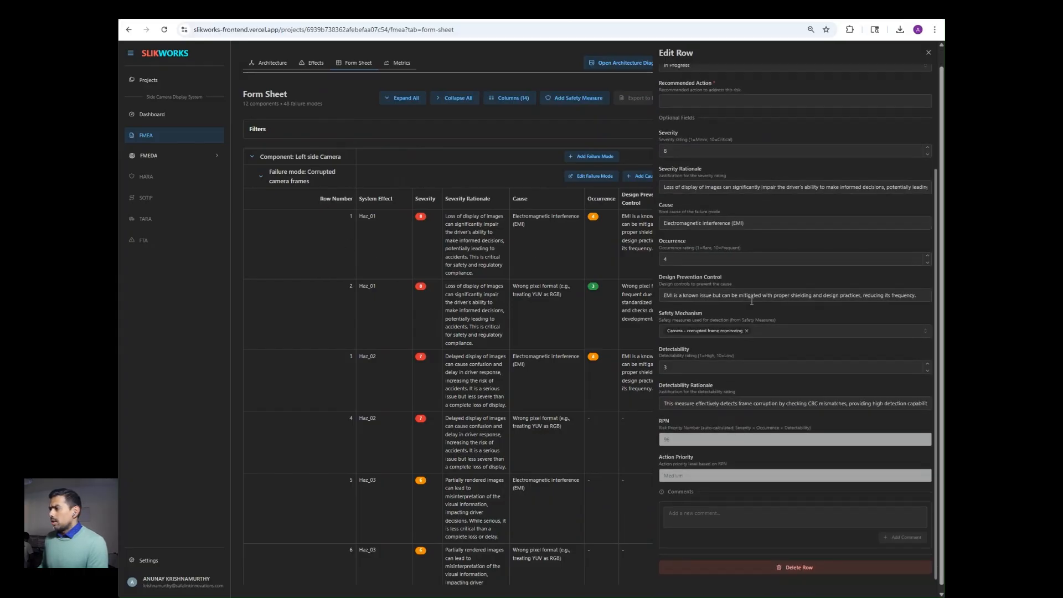
left_click(750, 564)
left_click(592, 339)
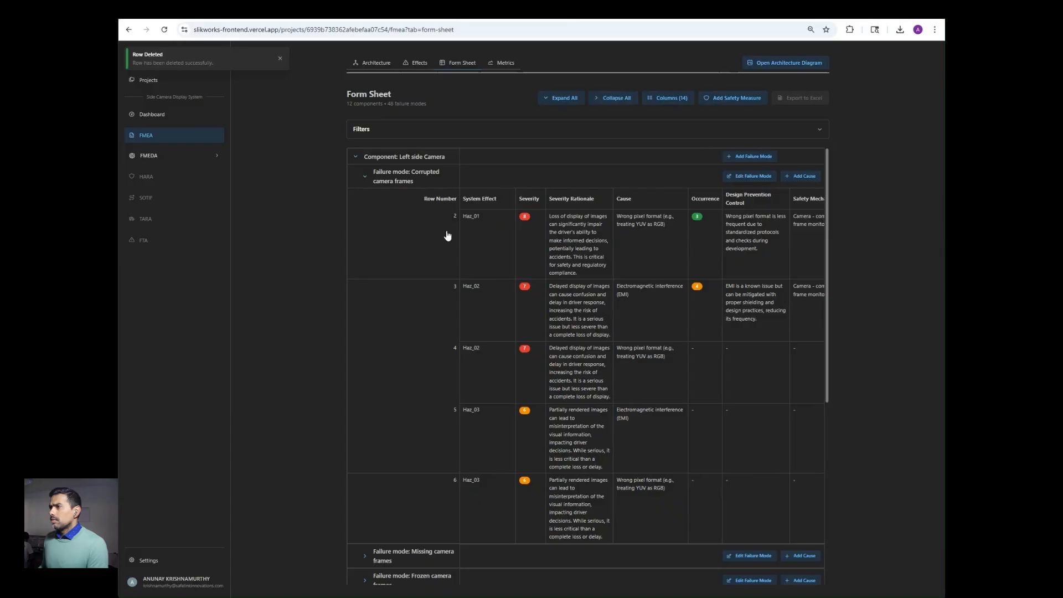
left_click(431, 236)
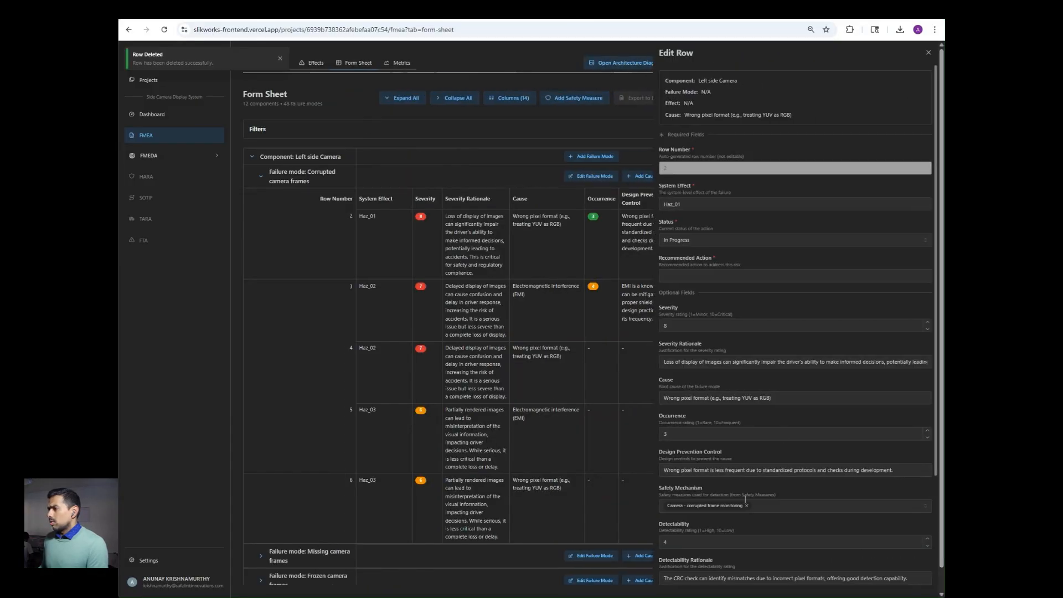
scroll(739, 527, "down", 5)
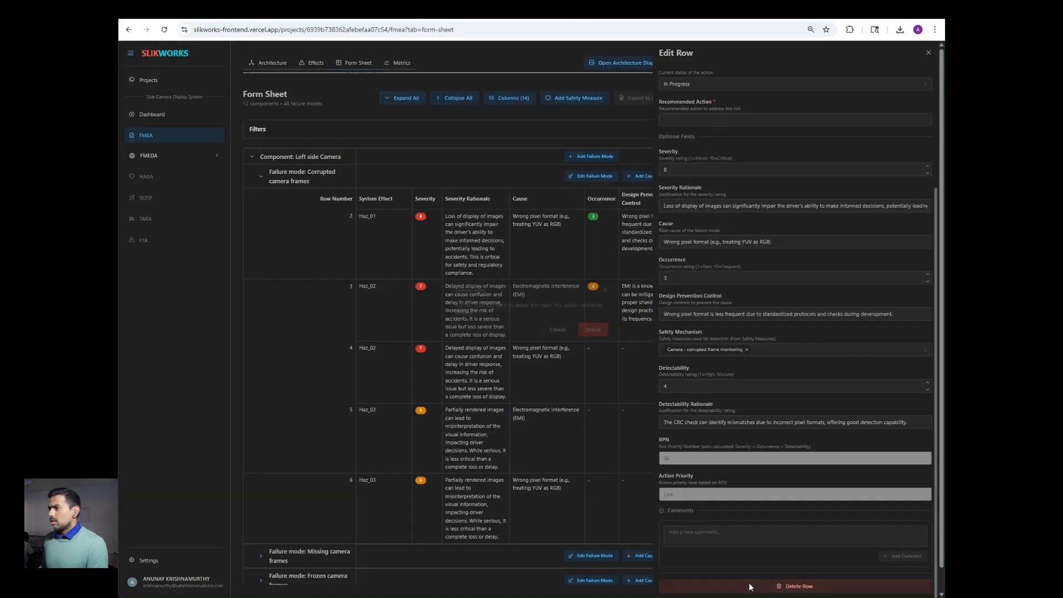
left_click(748, 585)
left_click(594, 344)
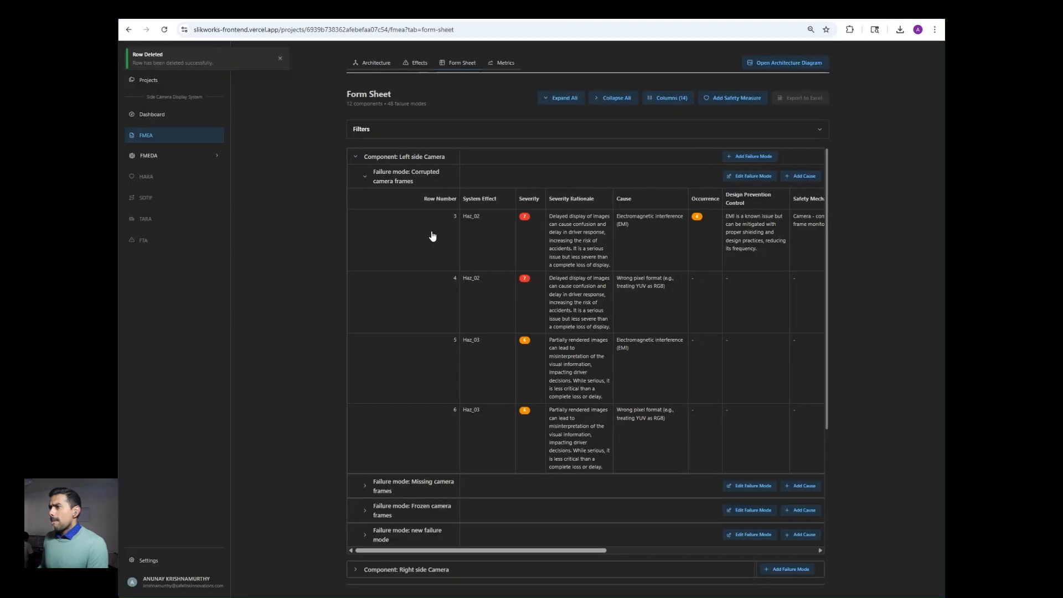
Step: Delete rows 3 and 4, leaving only rows 5 and 6
left_click(432, 236)
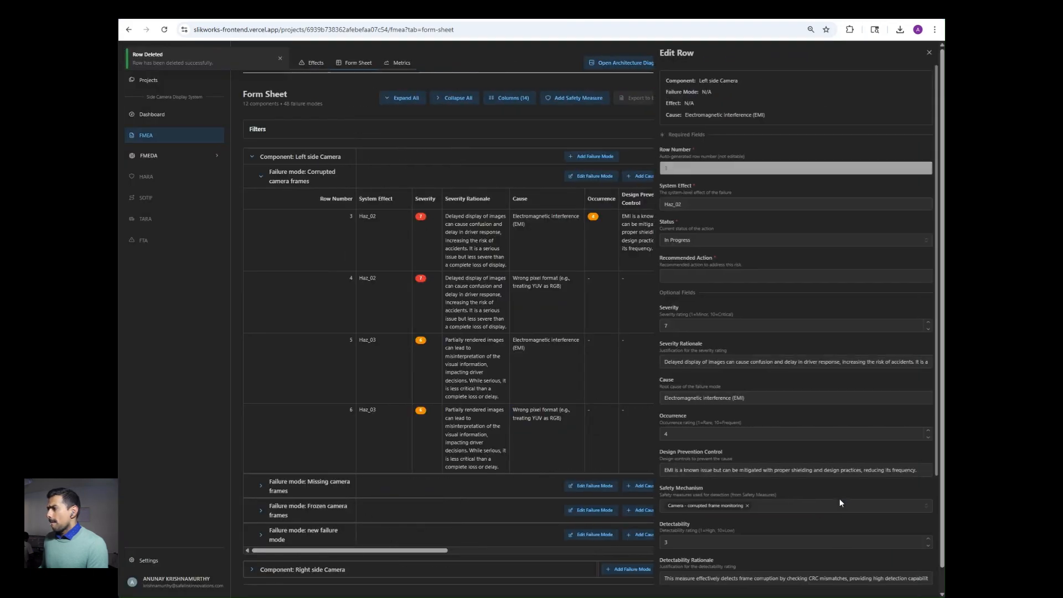
scroll(791, 550, "down", 5)
left_click(742, 586)
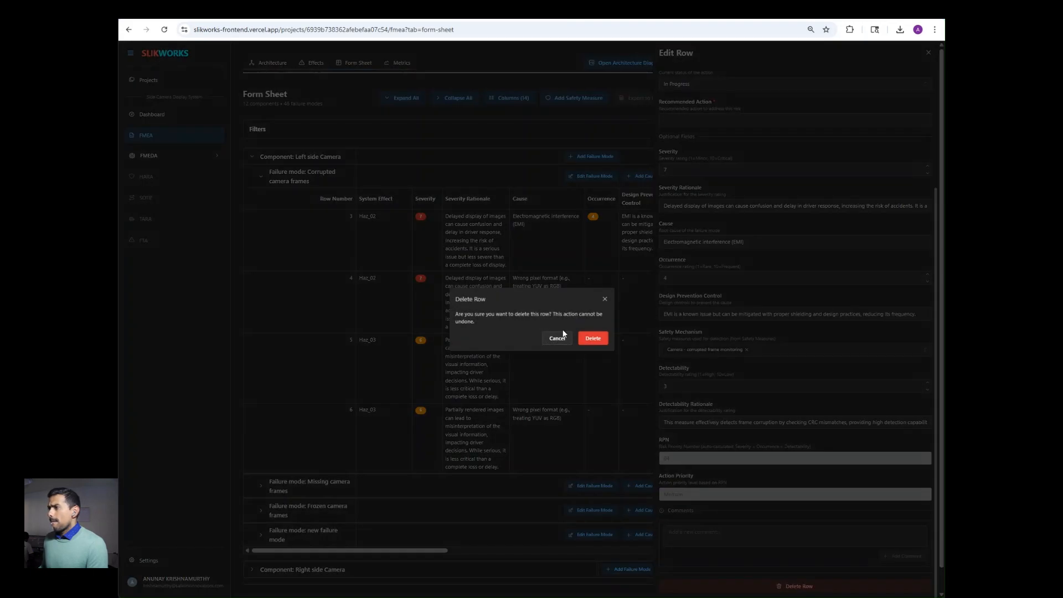
key("Return")
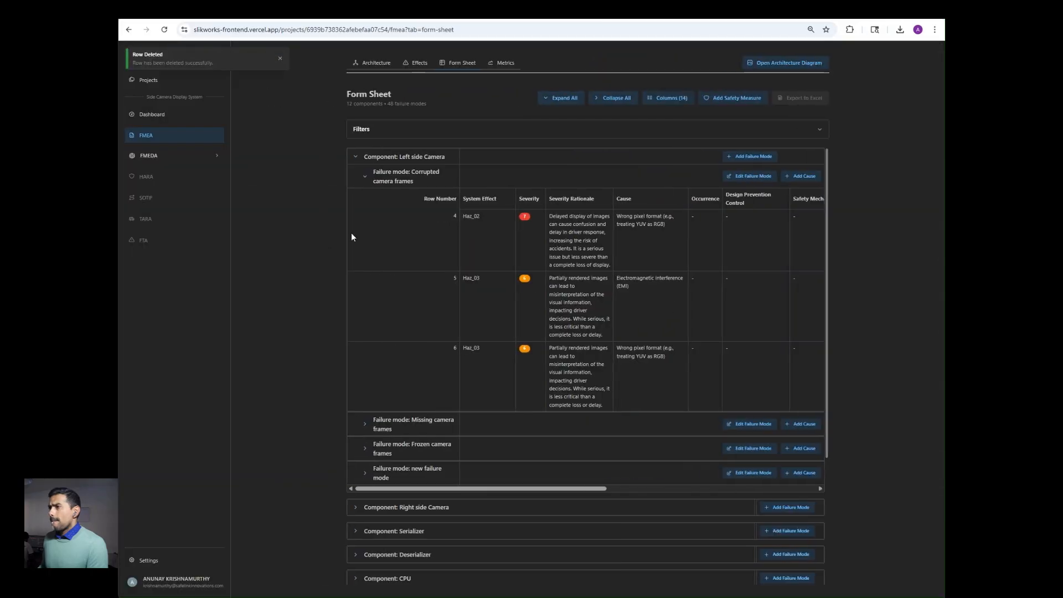
left_click(439, 239)
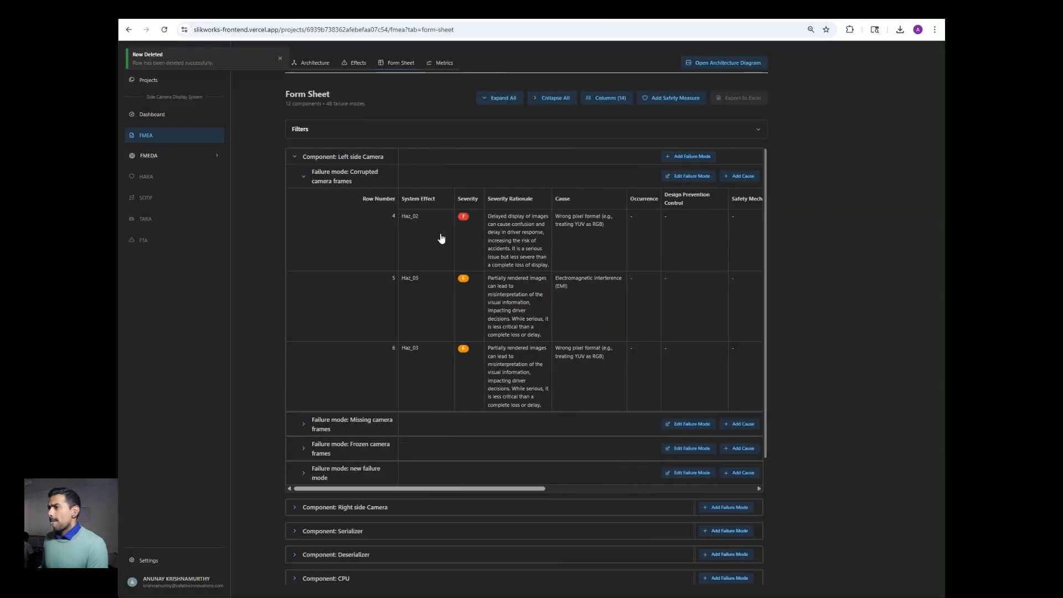
scroll(736, 533, "down", 3)
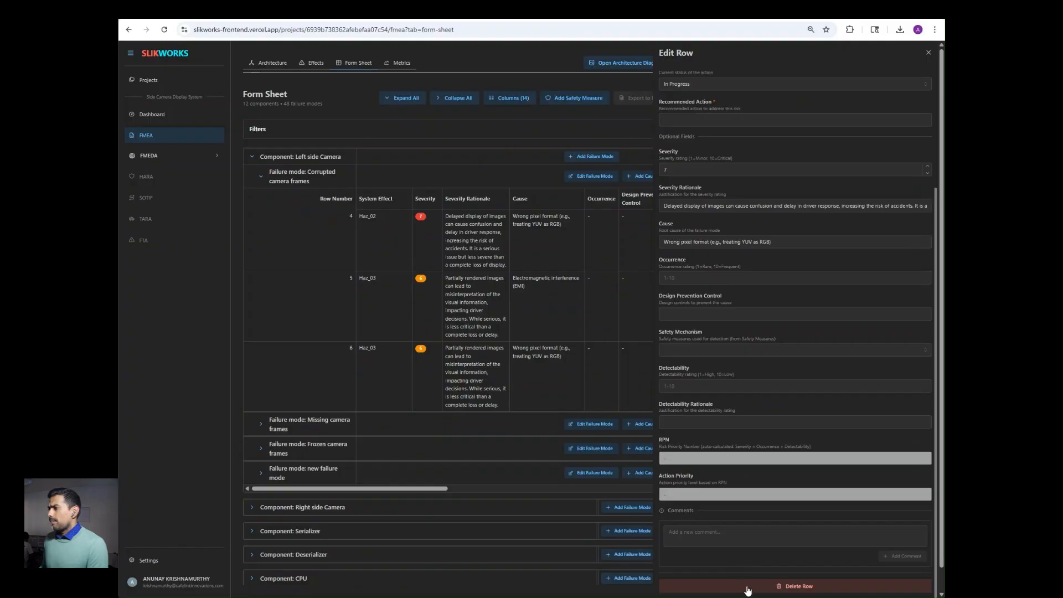
left_click(745, 585)
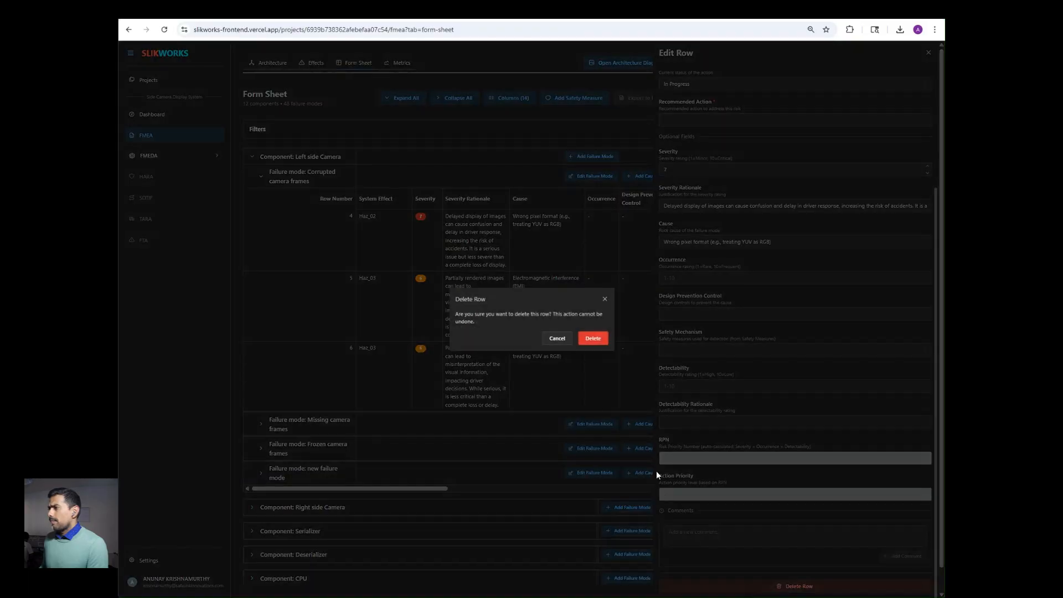
left_click(599, 339)
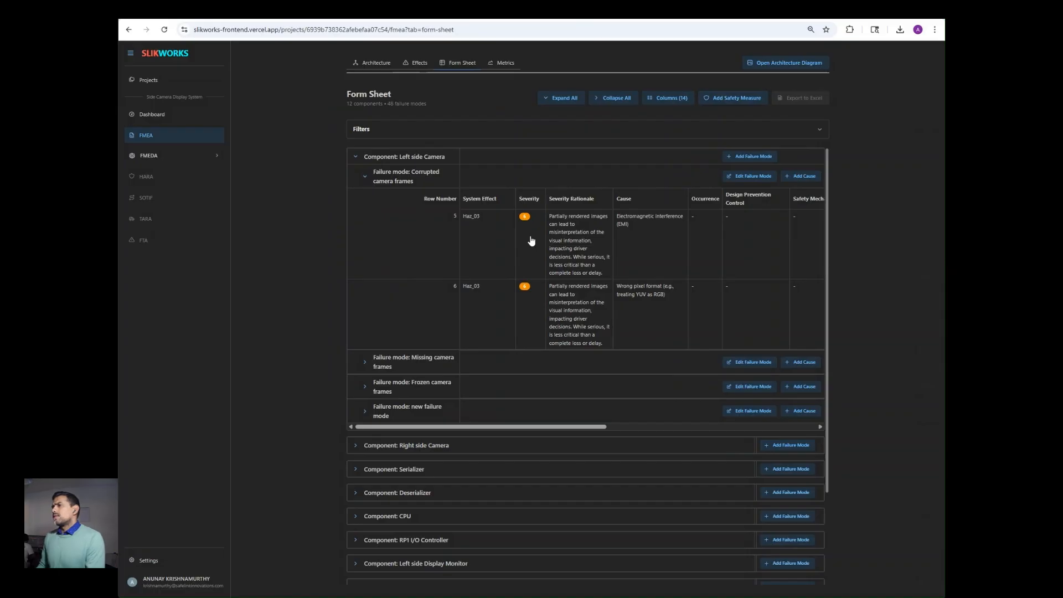
Step: Rate the EMI cause severity 10, rationale 'Driver is unable to detect an object on the side - safety critical issue'
left_click(579, 237)
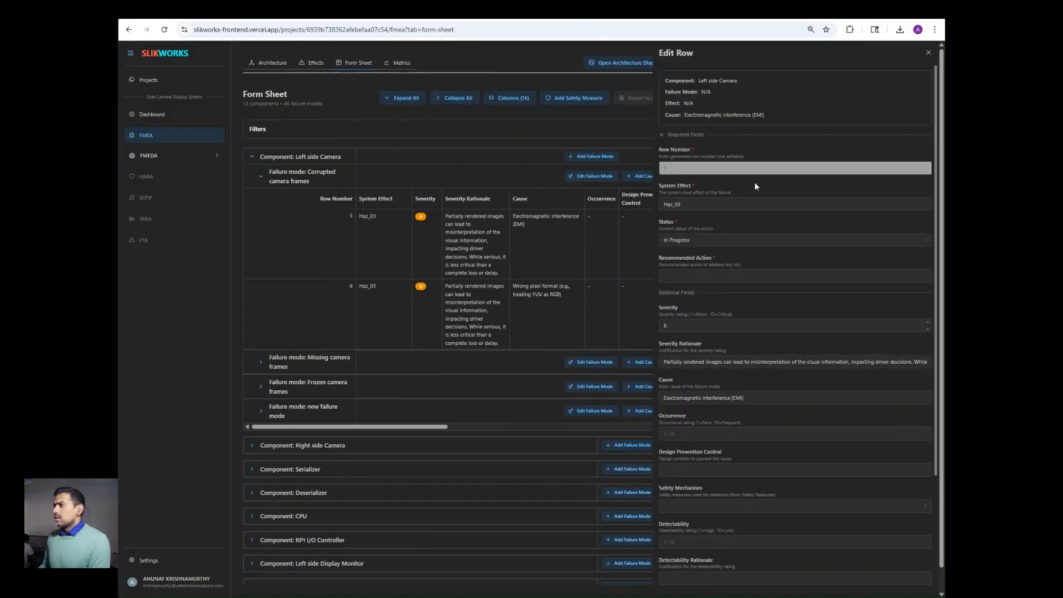
triple_click(762, 364)
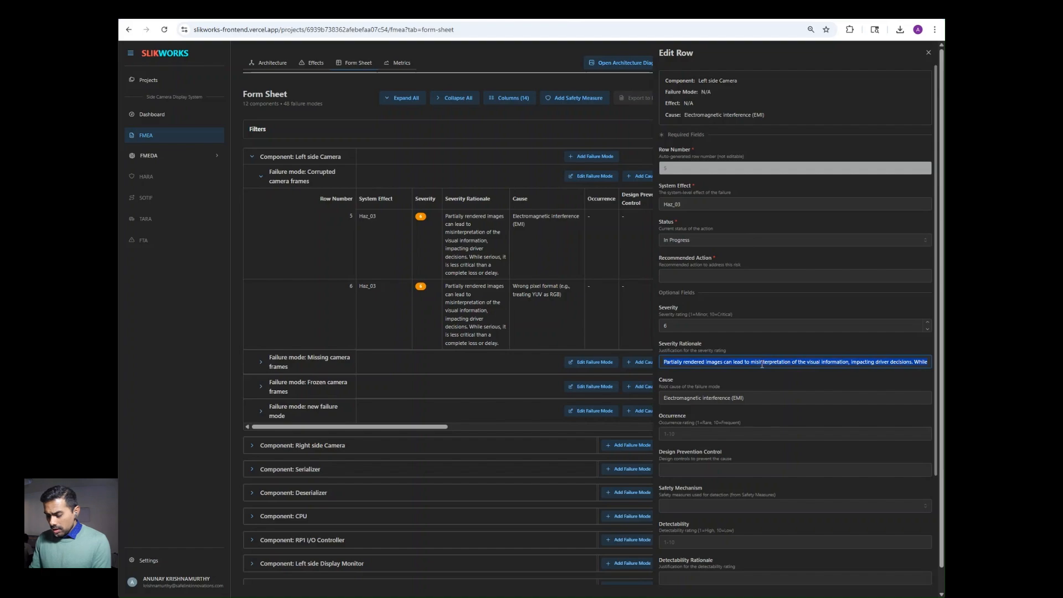
type("Drive")
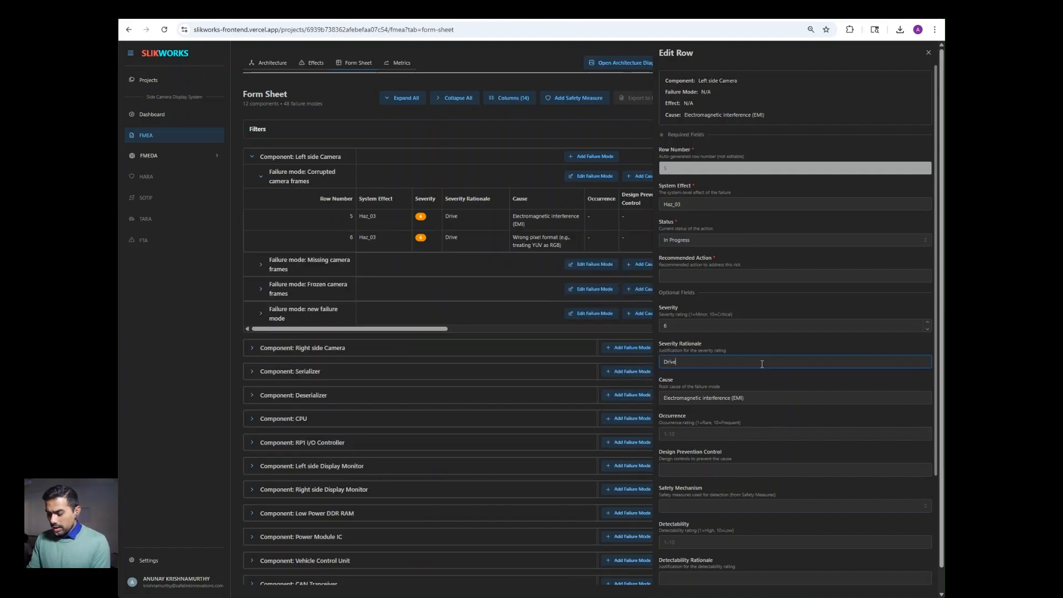
type("r is unable")
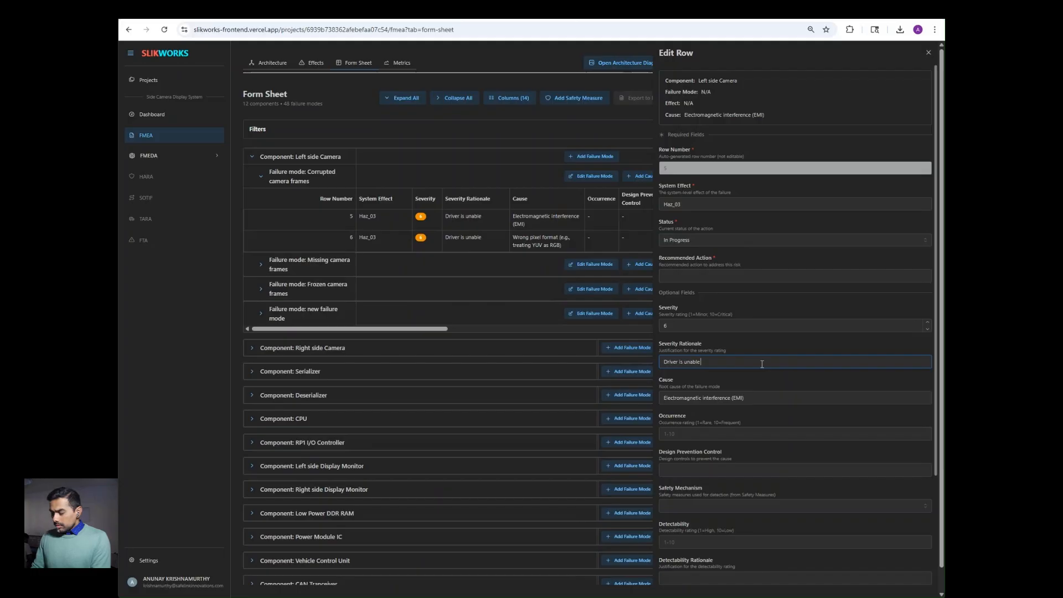
type("to detect an object on the side")
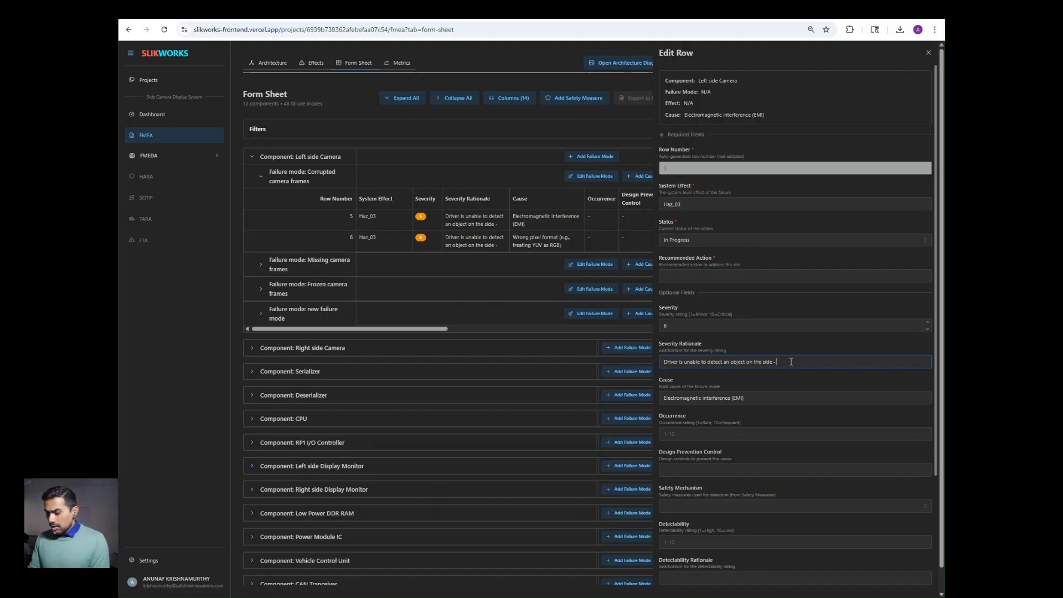
type(" - saf")
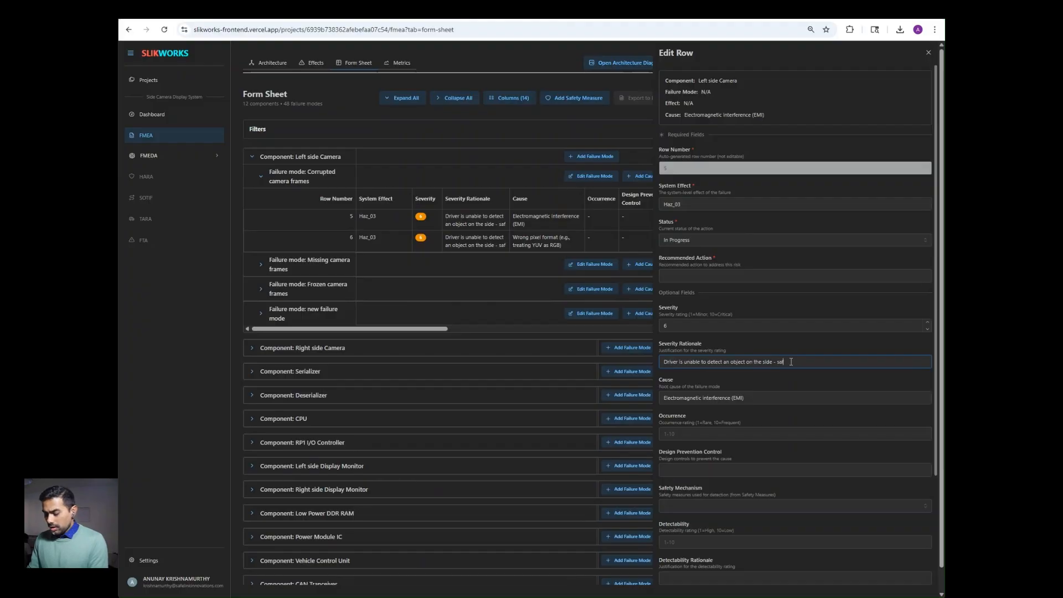
type("ety critica")
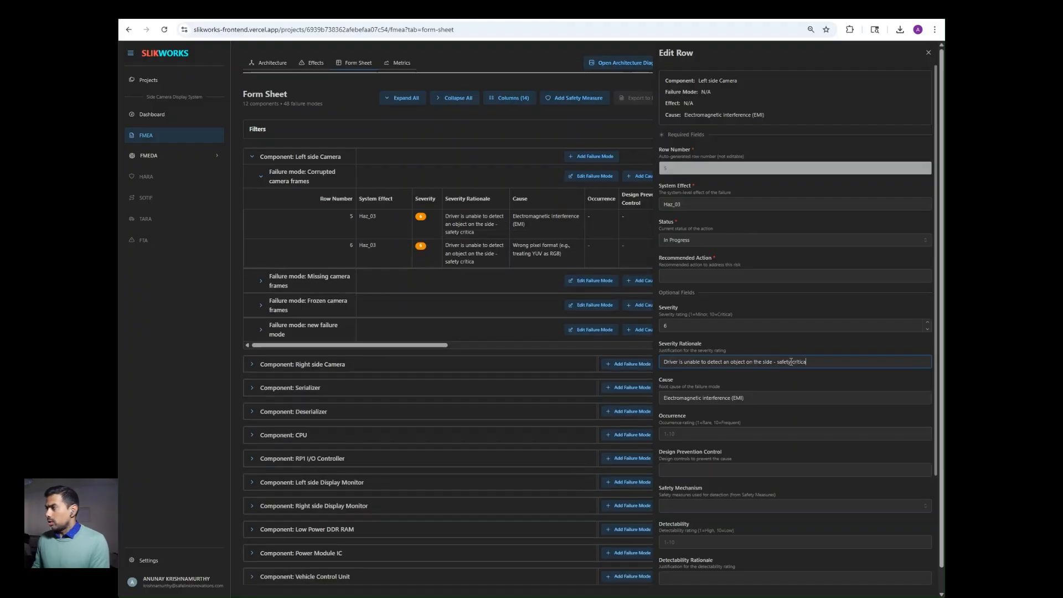
type("l issue")
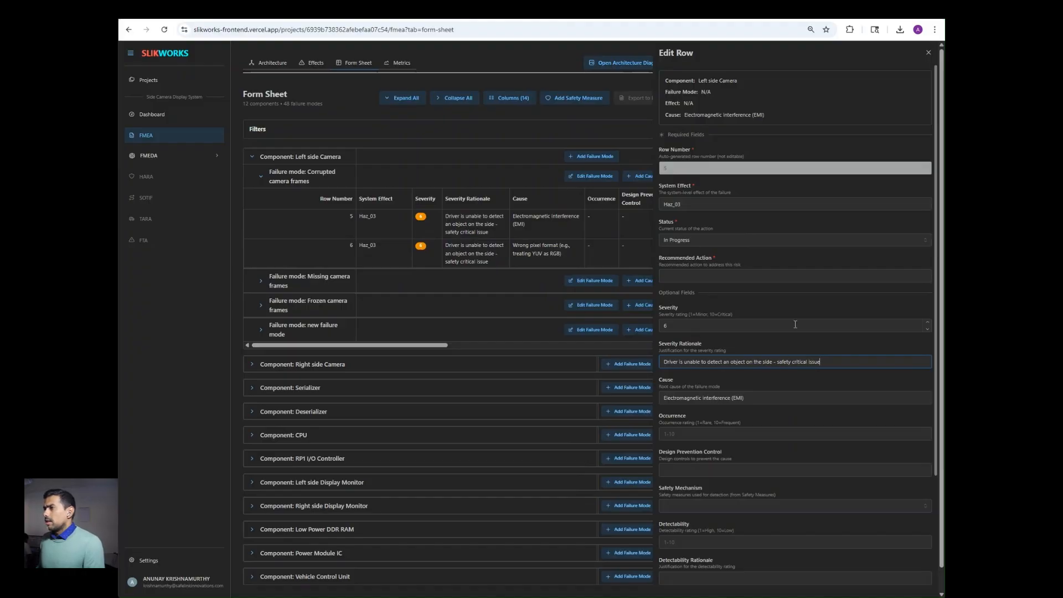
left_click(927, 323)
left_click(926, 323)
left_click(927, 323)
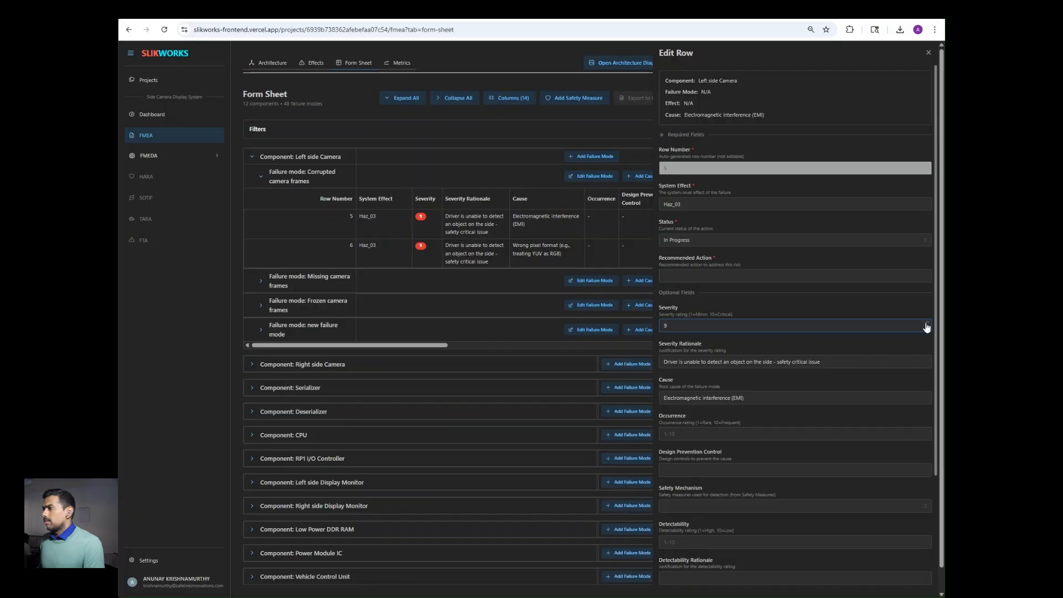
left_click(926, 324)
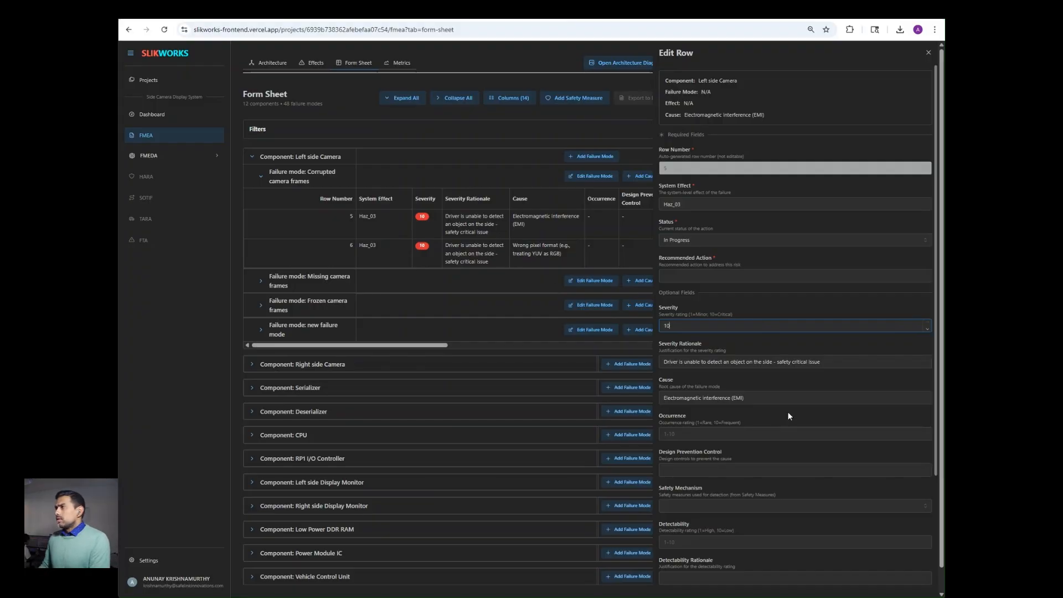
left_click(928, 54)
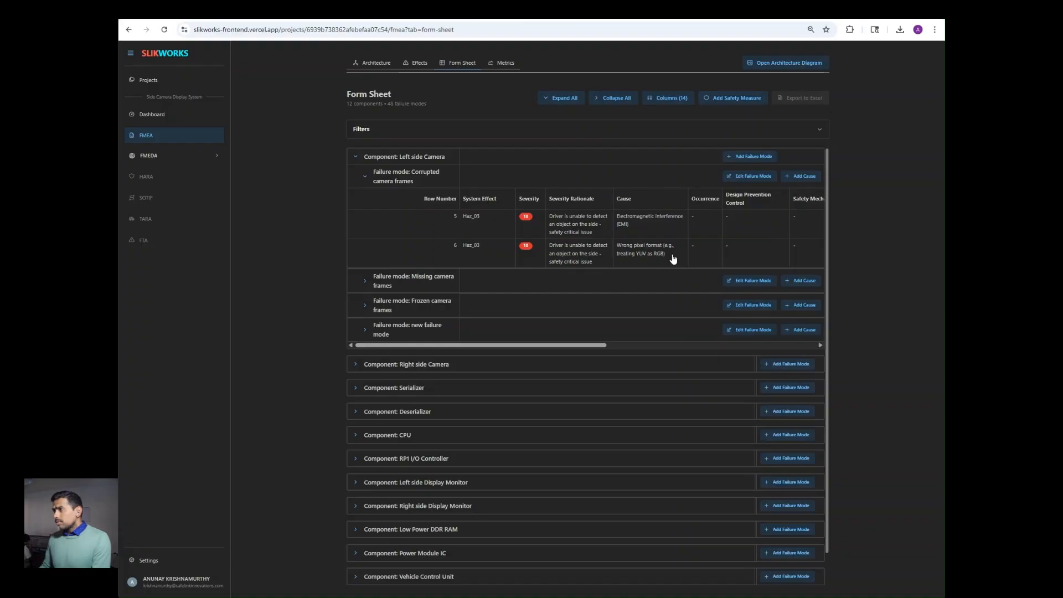
left_click(700, 221)
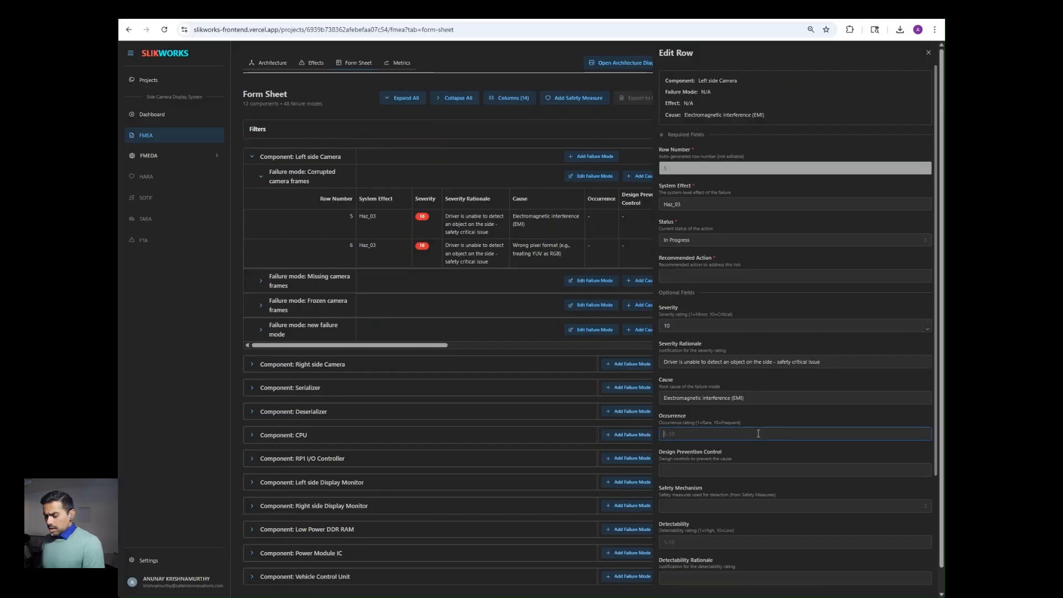
Step: Enter occurrence 2 and prevention control 'State of the art EMI tests are performed' for row 5
type("2")
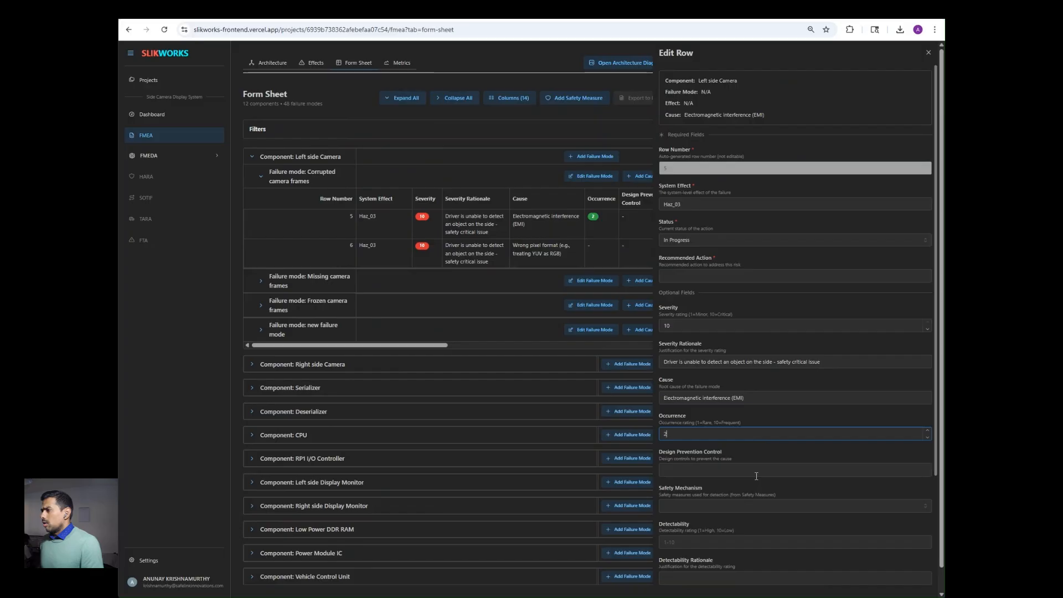
left_click(757, 470)
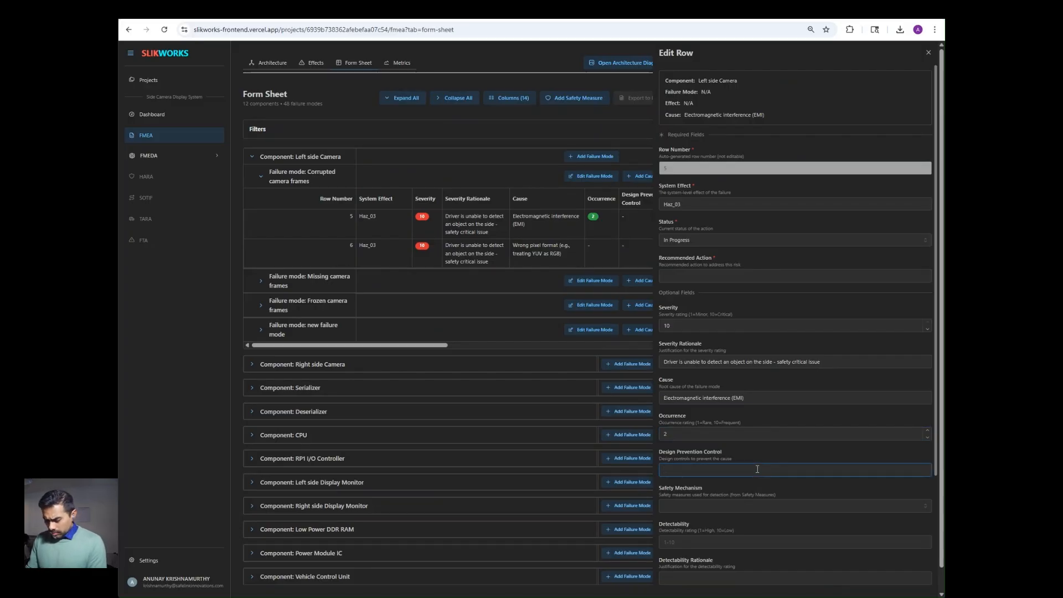
type("St")
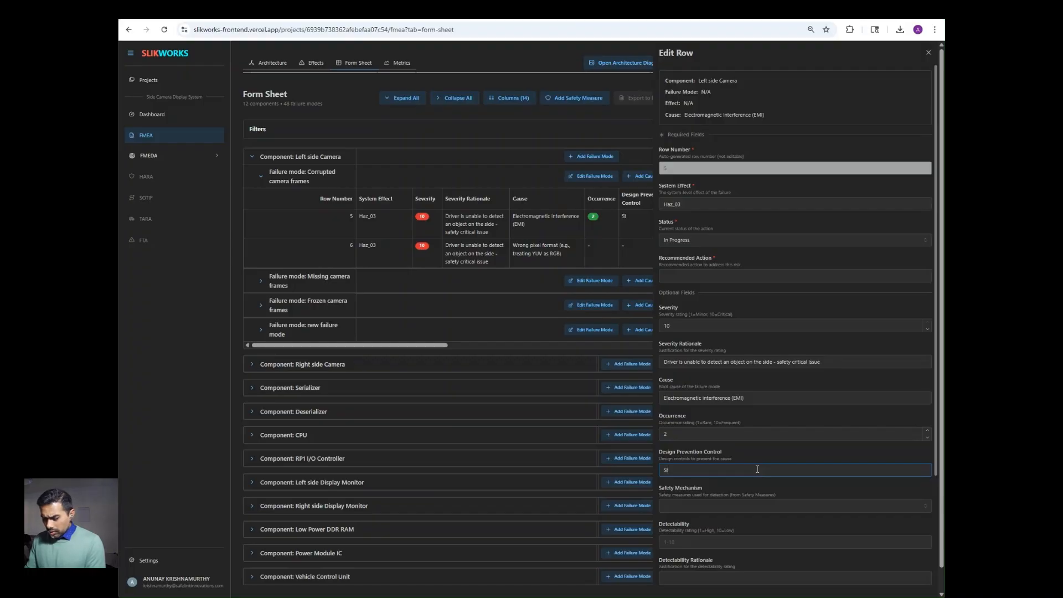
type("ate of")
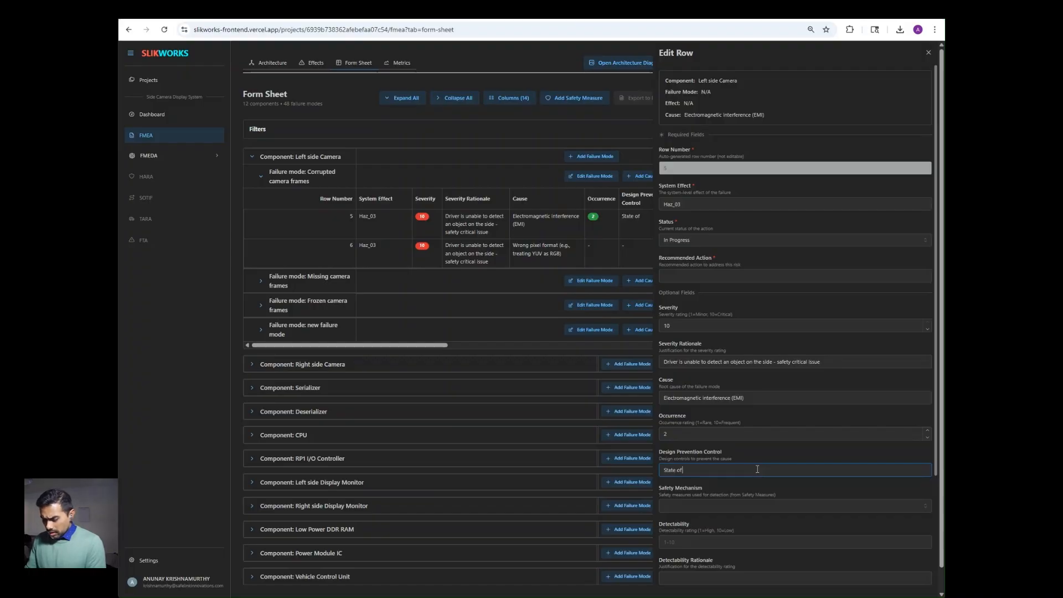
type(" the art EMI ")
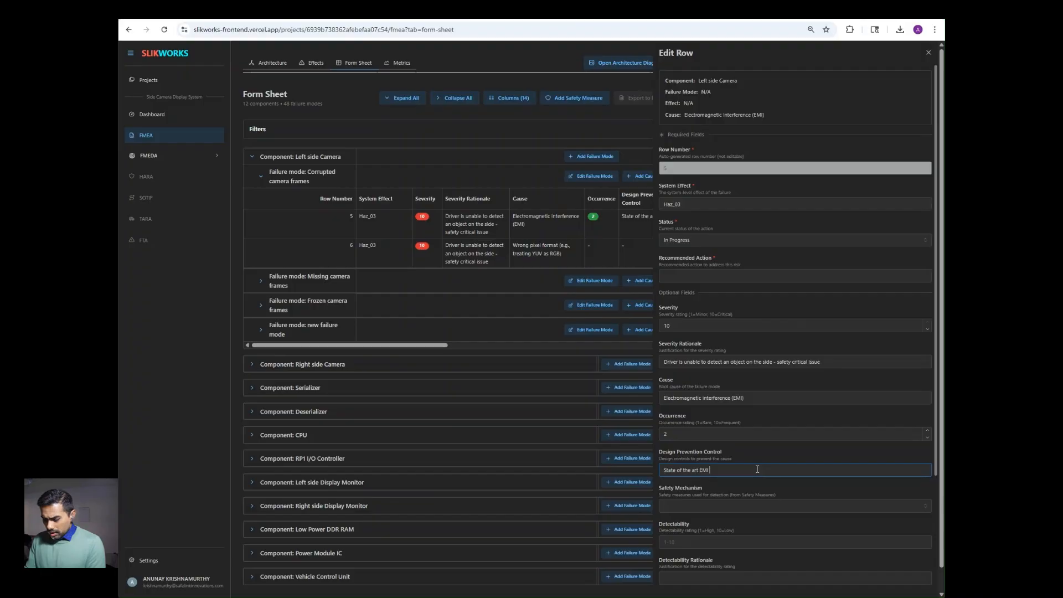
type("te")
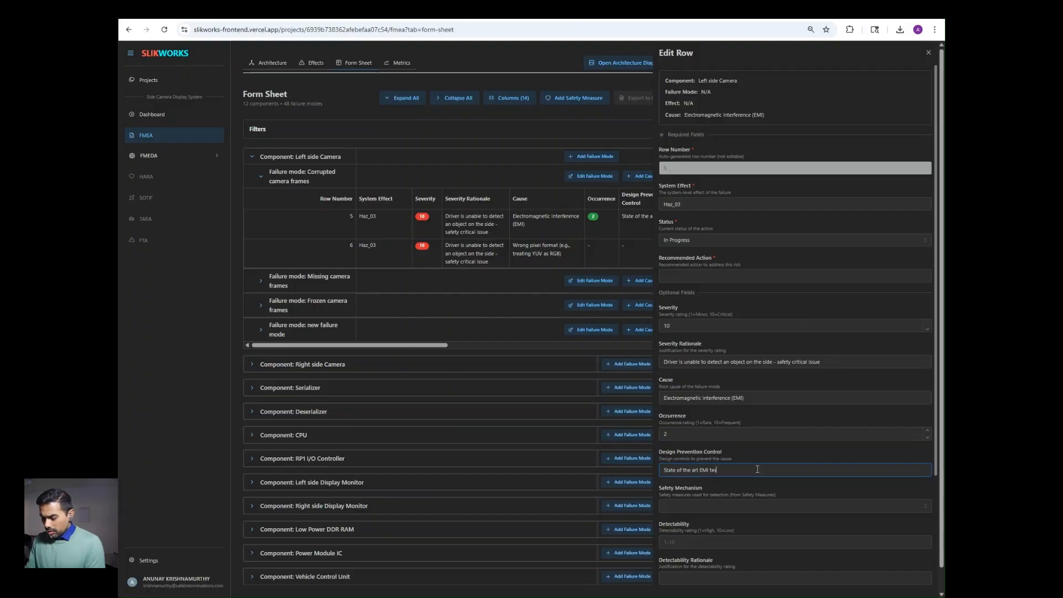
type("sts are performed")
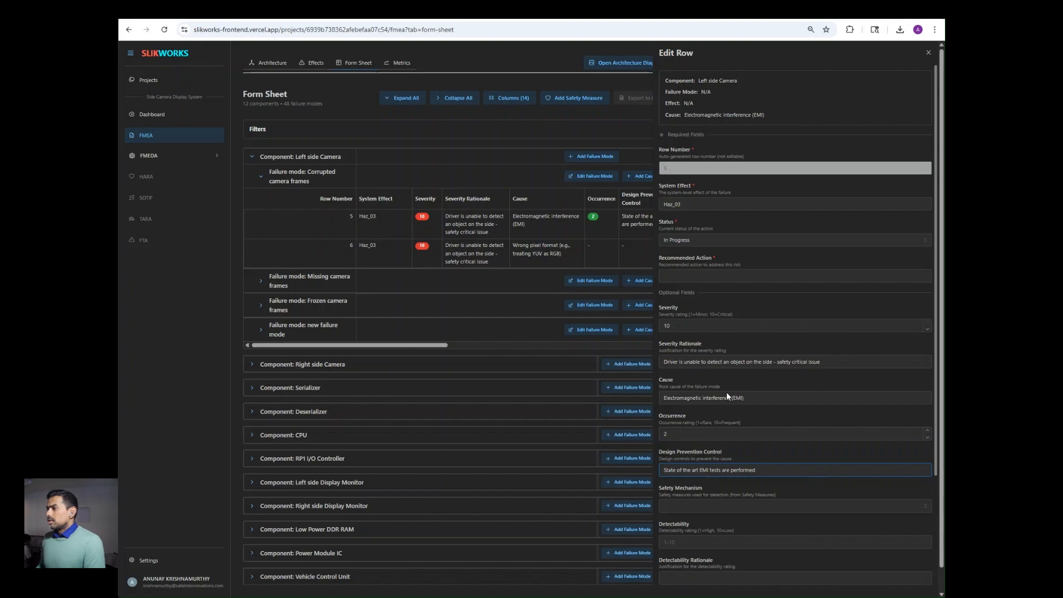
left_click(562, 201)
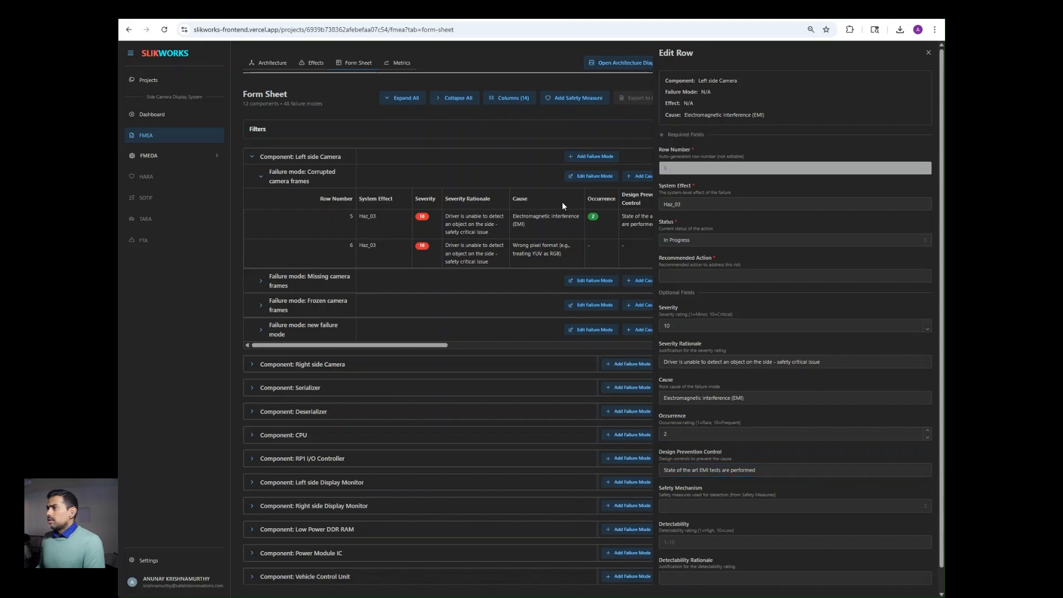
left_click(929, 54)
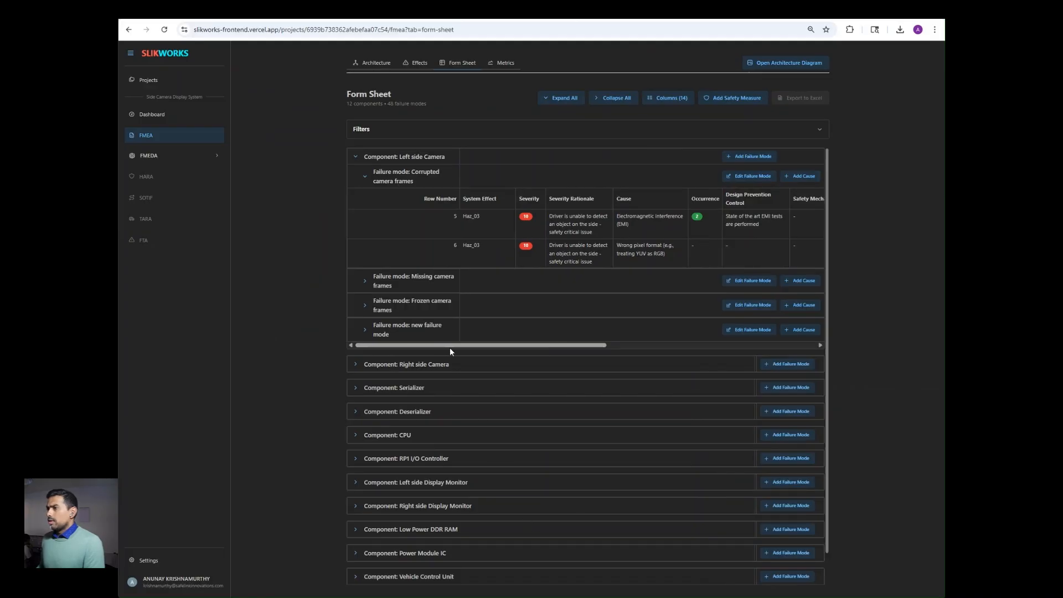
Step: Attach Camera - corrupted frame monitoring as row 5's safety mechanism
left_click_drag(450, 346, 547, 341)
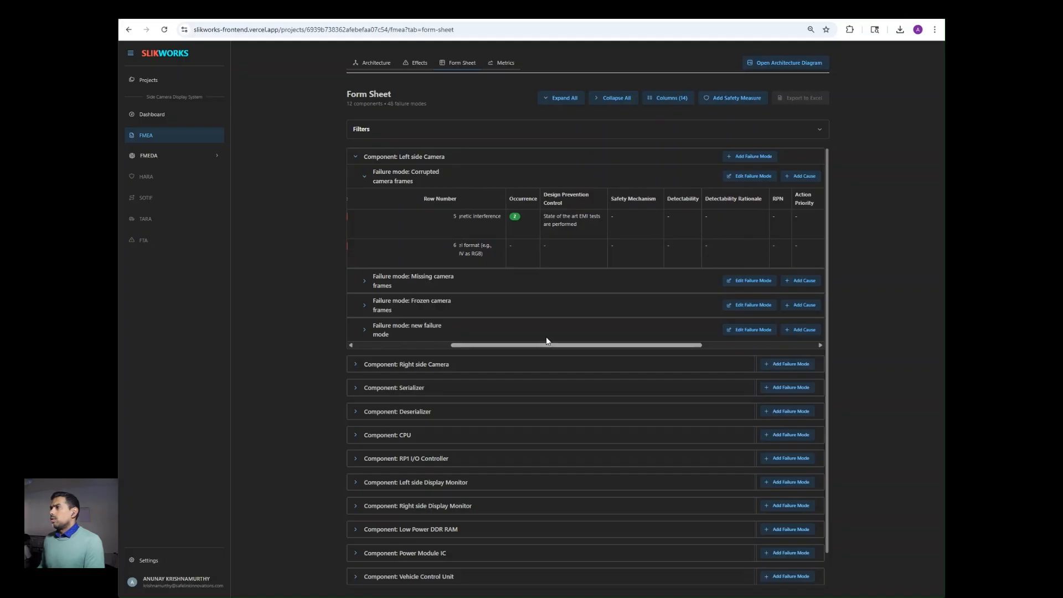
left_click(642, 221)
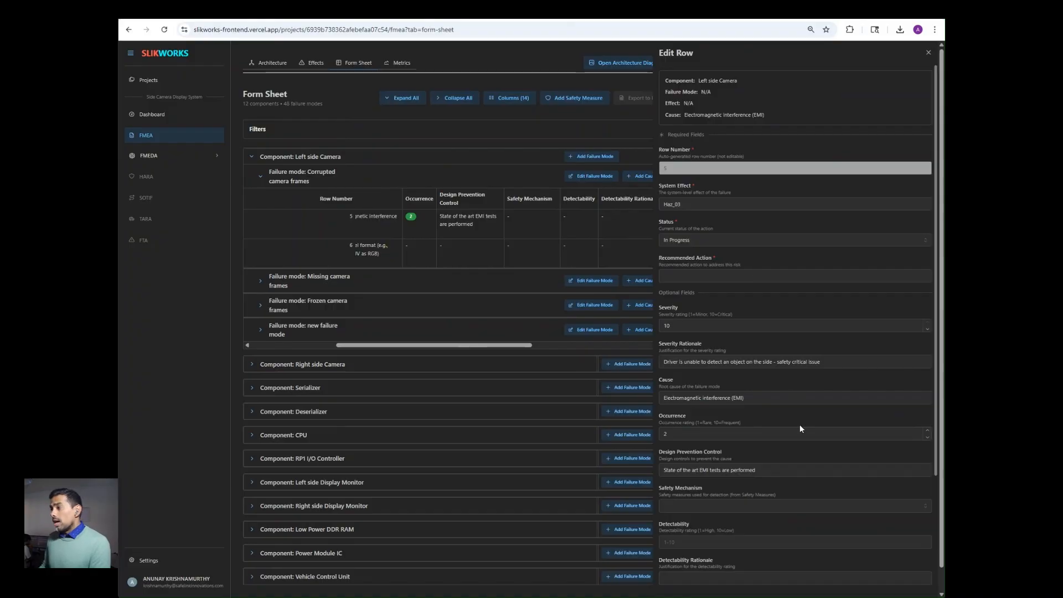
scroll(801, 433, "down", 1)
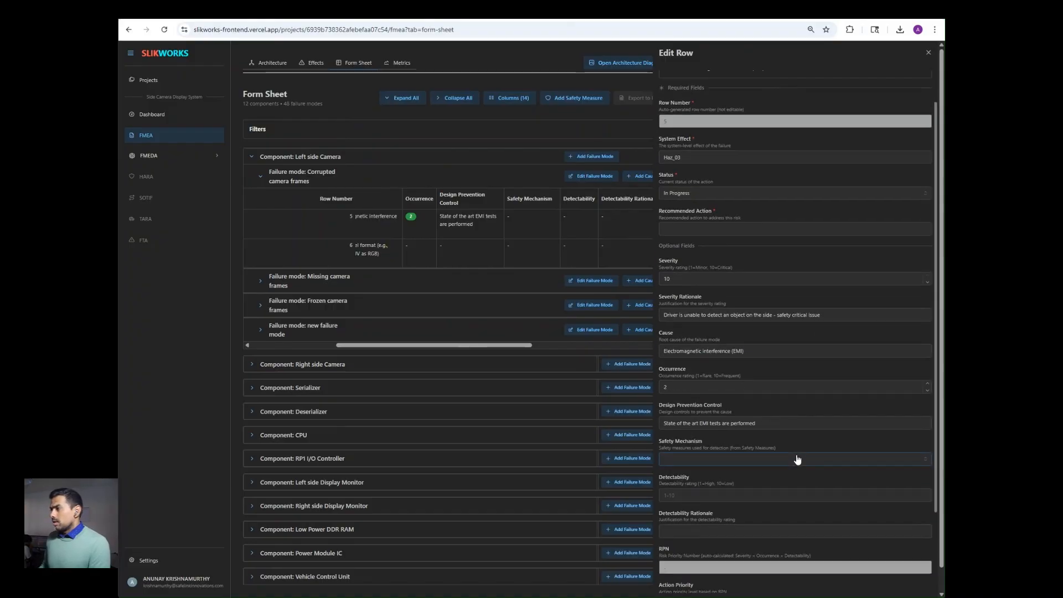
left_click(797, 459)
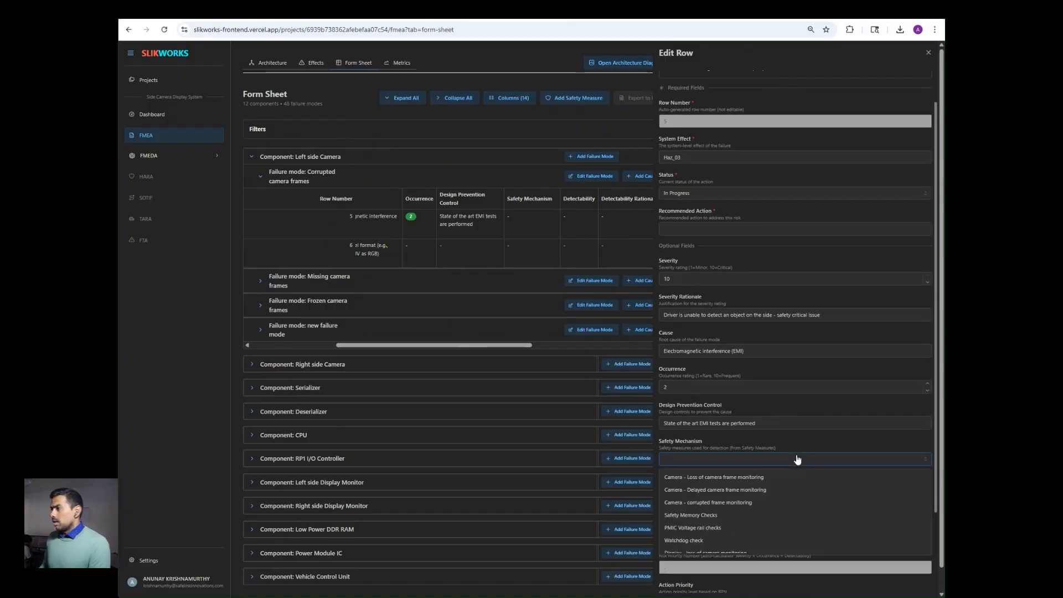
left_click(794, 505)
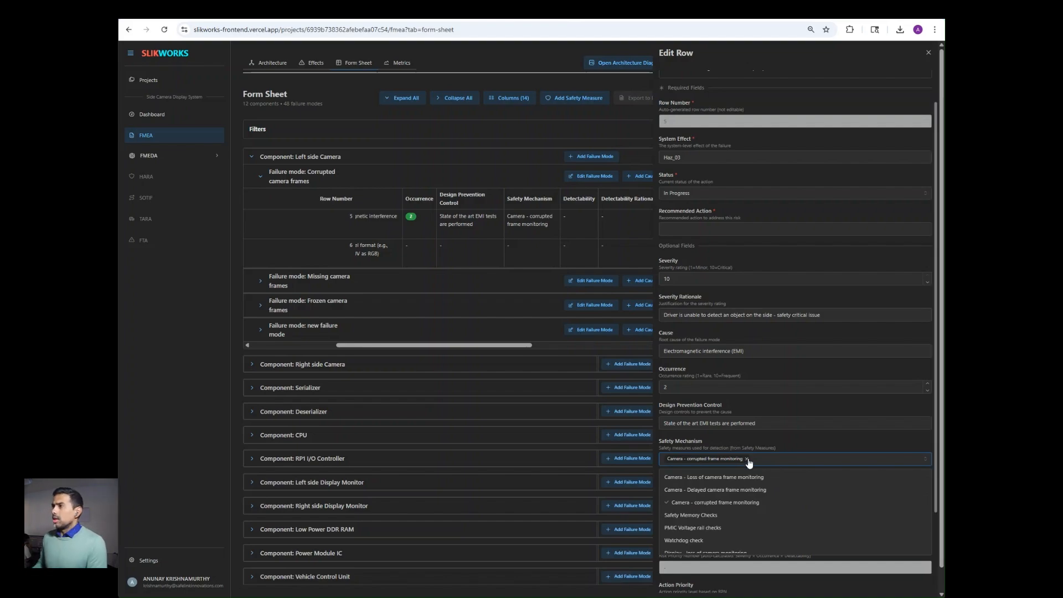
left_click(577, 222)
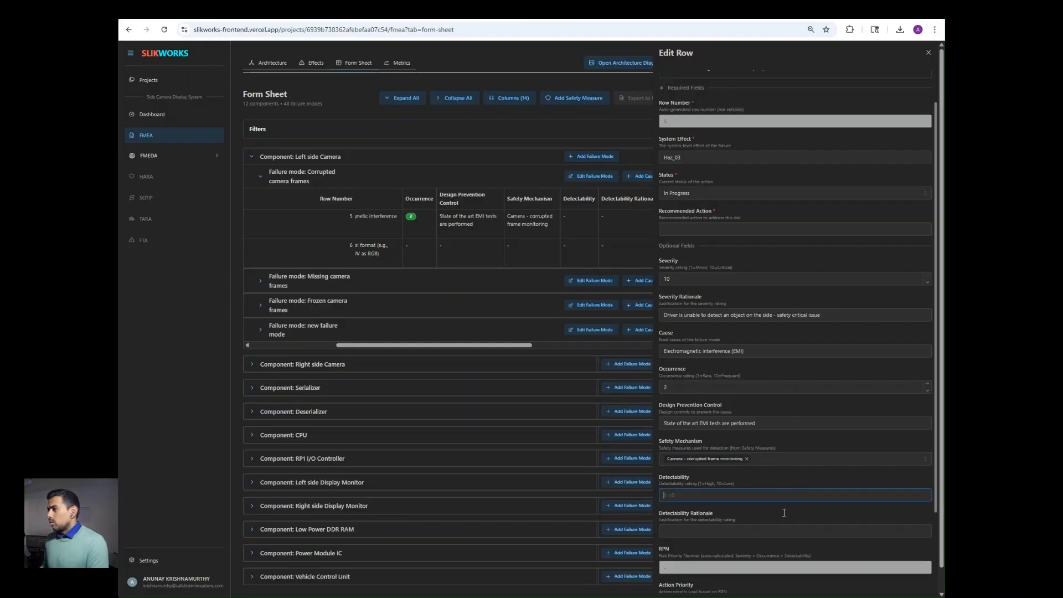
Step: Set detectability 2, rationale 'High Diagnostic coverage is available', and recommended action n/a
type("2")
left_click(779, 532)
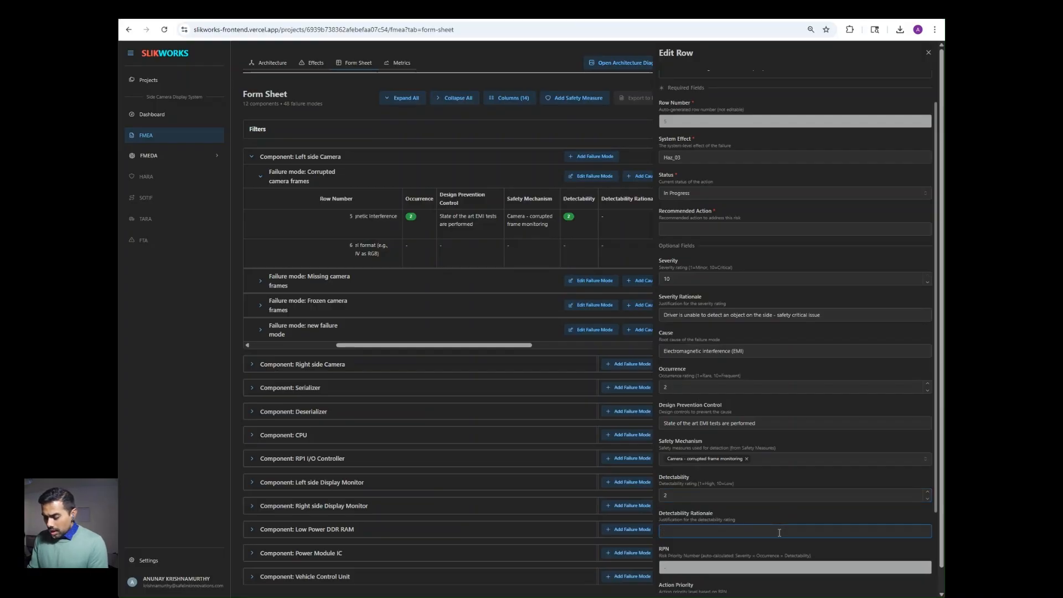
type("High Di")
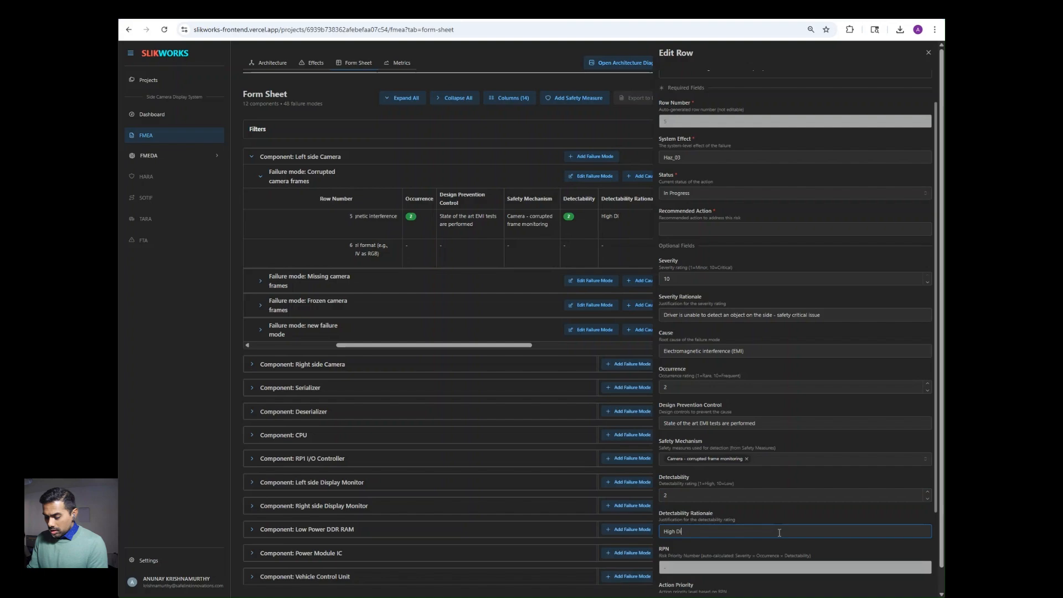
type("agnostic")
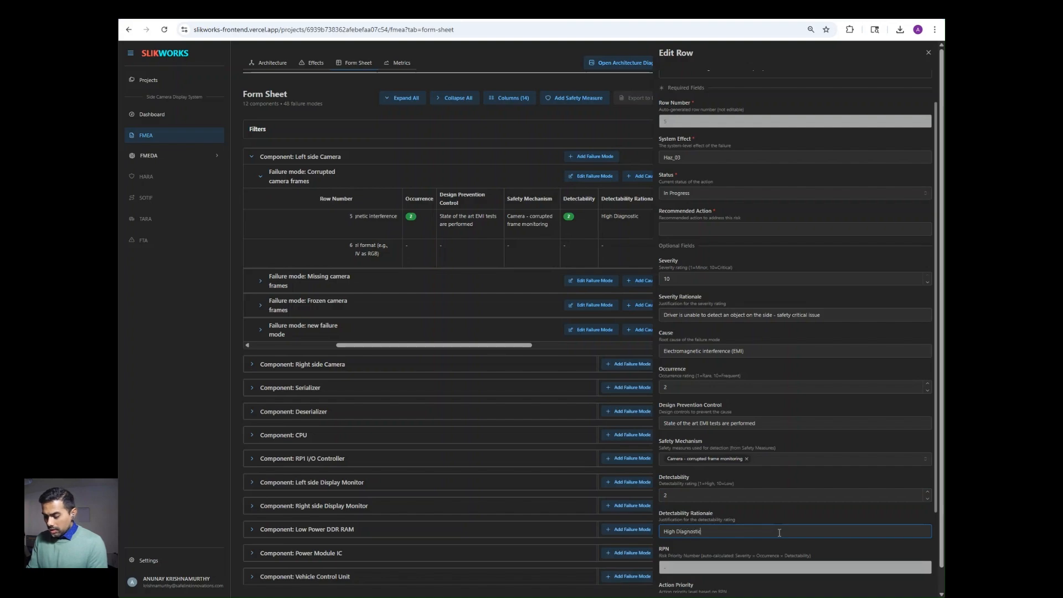
type(" cover")
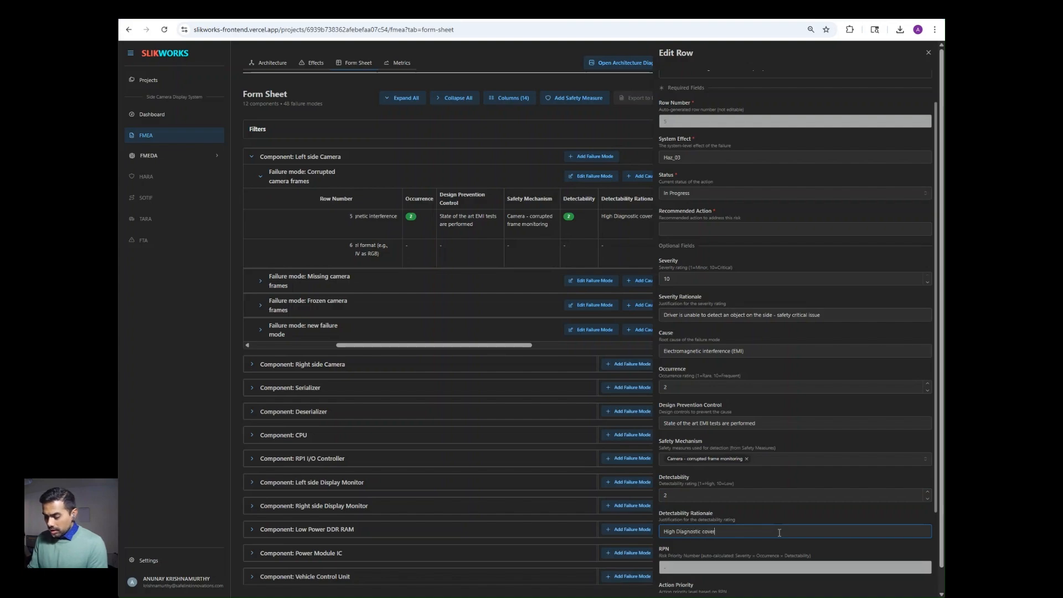
type("age is available")
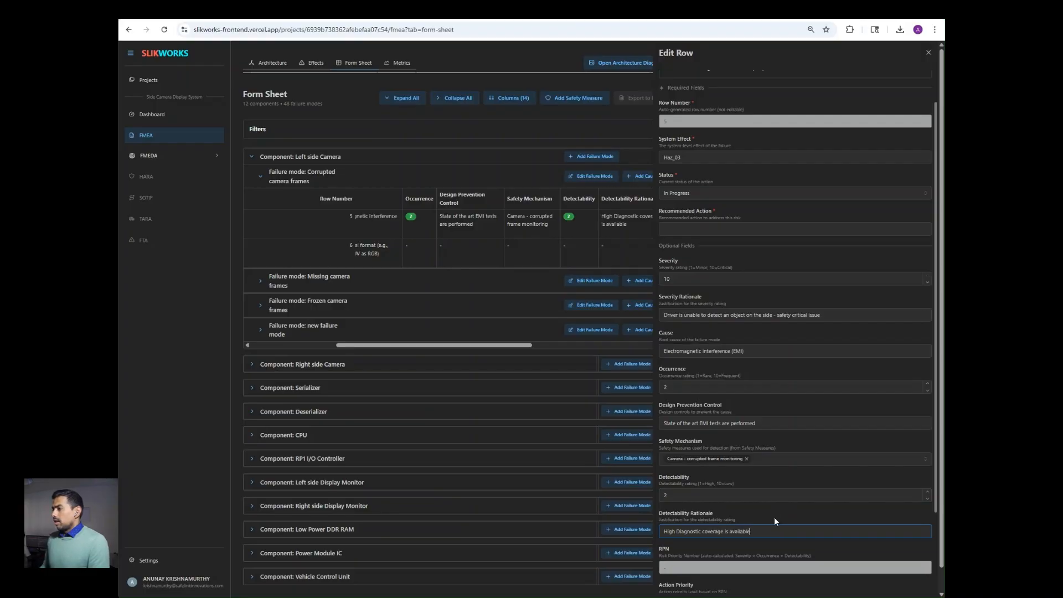
scroll(774, 521, "down", 3)
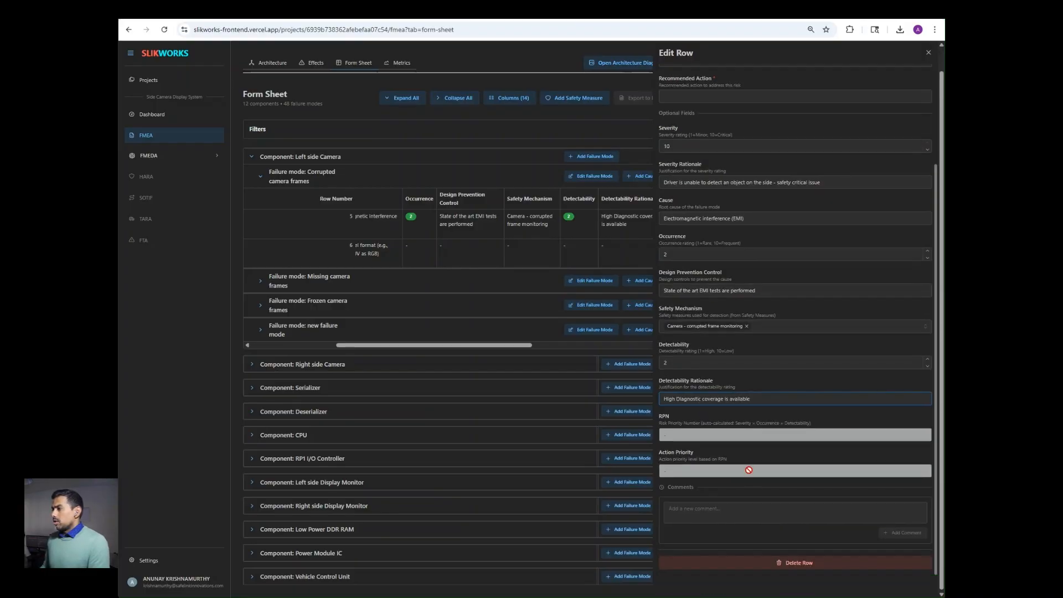
scroll(753, 404, "up", 3)
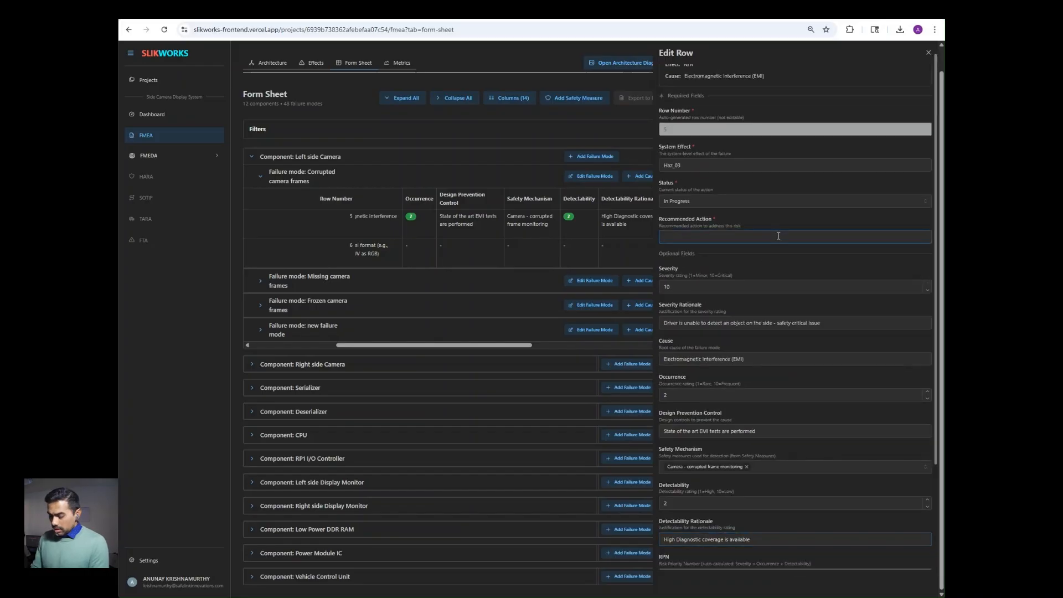
left_click(778, 236)
type("r/a")
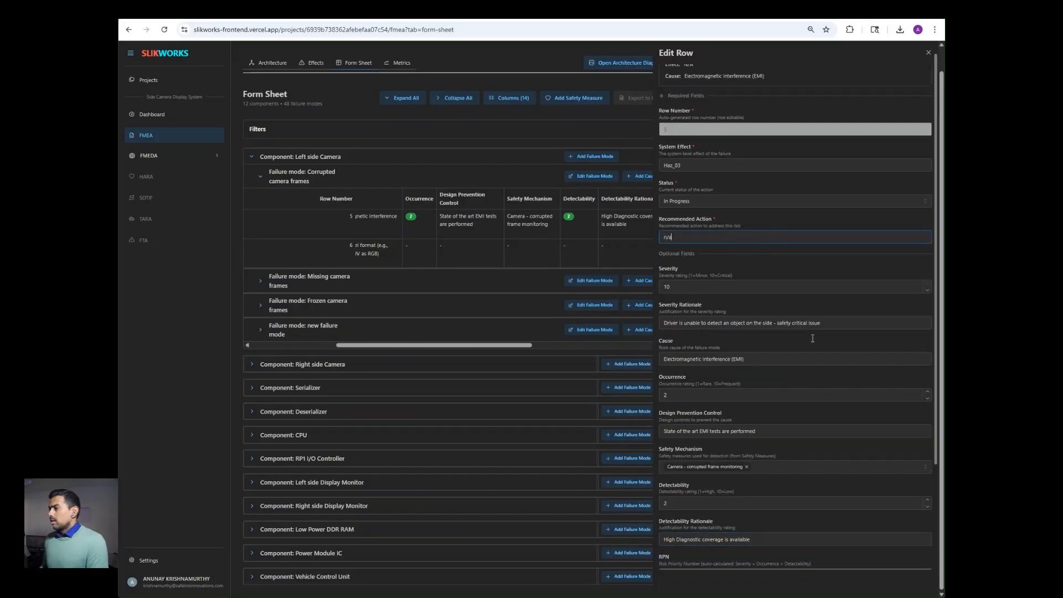
scroll(811, 337, "down", 3)
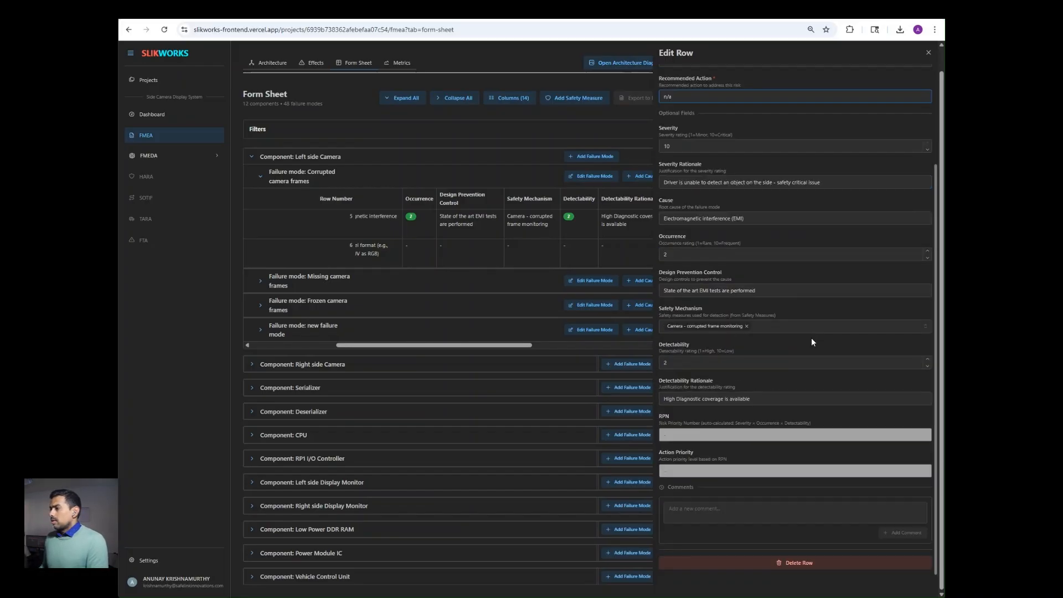
Step: Change row 5's status to In Review, leaving RPN 40 at Medium priority
left_click(929, 53)
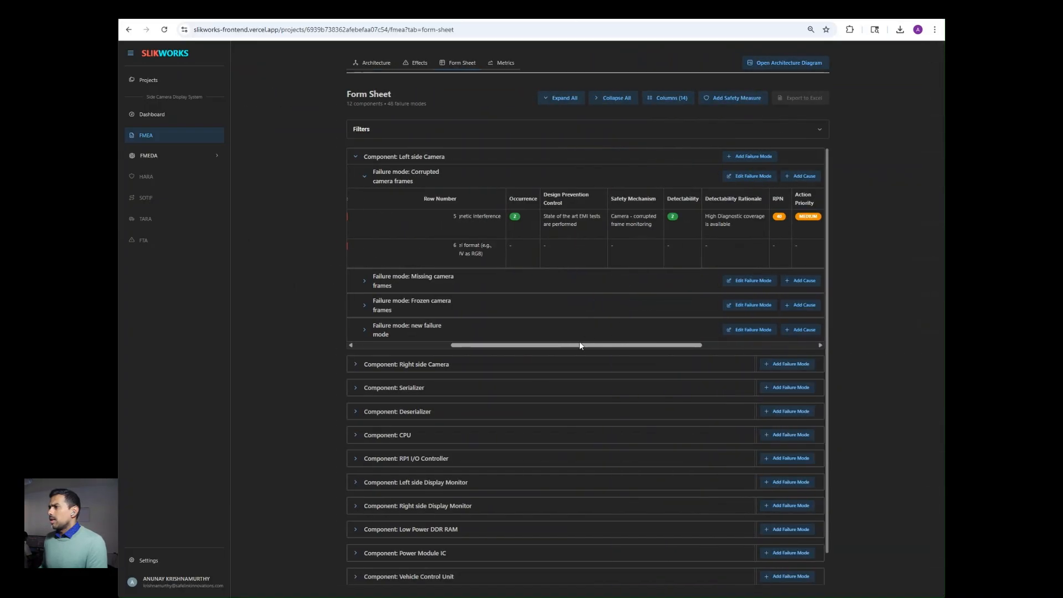
left_click_drag(581, 345, 665, 346)
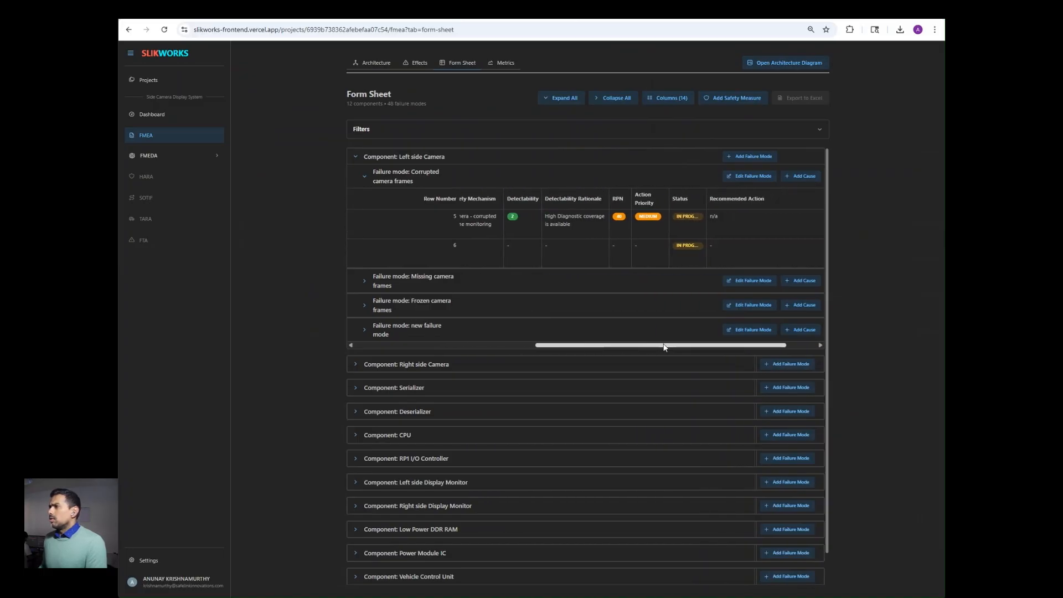
left_click(686, 214)
scroll(782, 425, "down", 3)
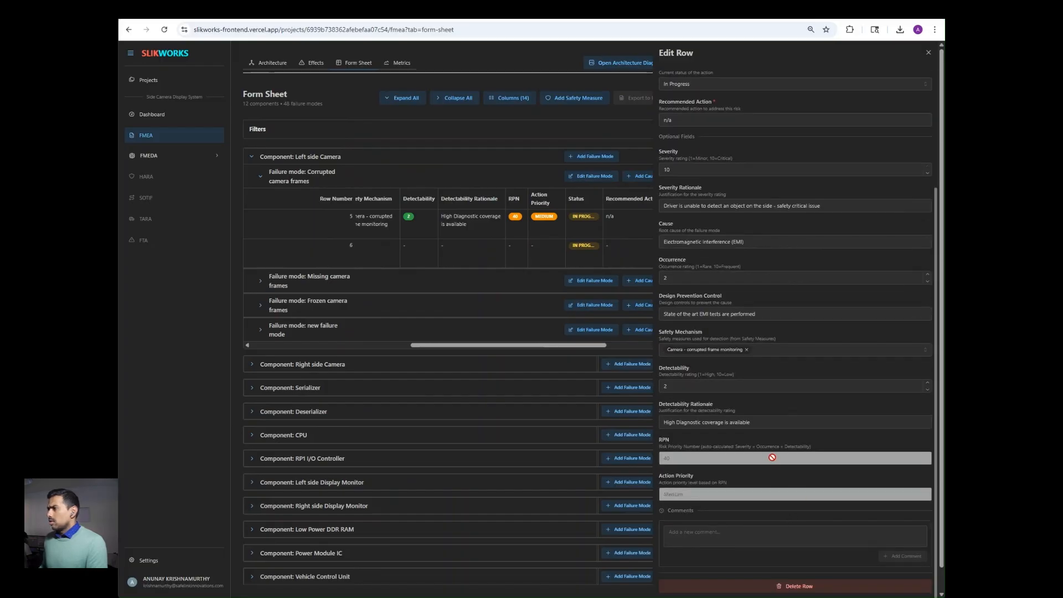
scroll(806, 342, "up", 3)
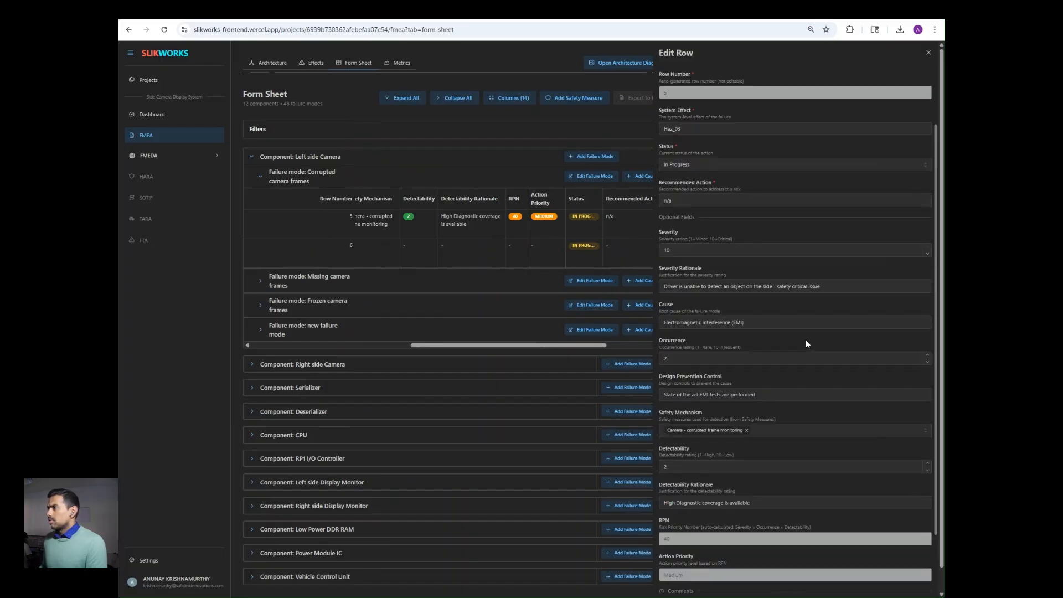
left_click(795, 241)
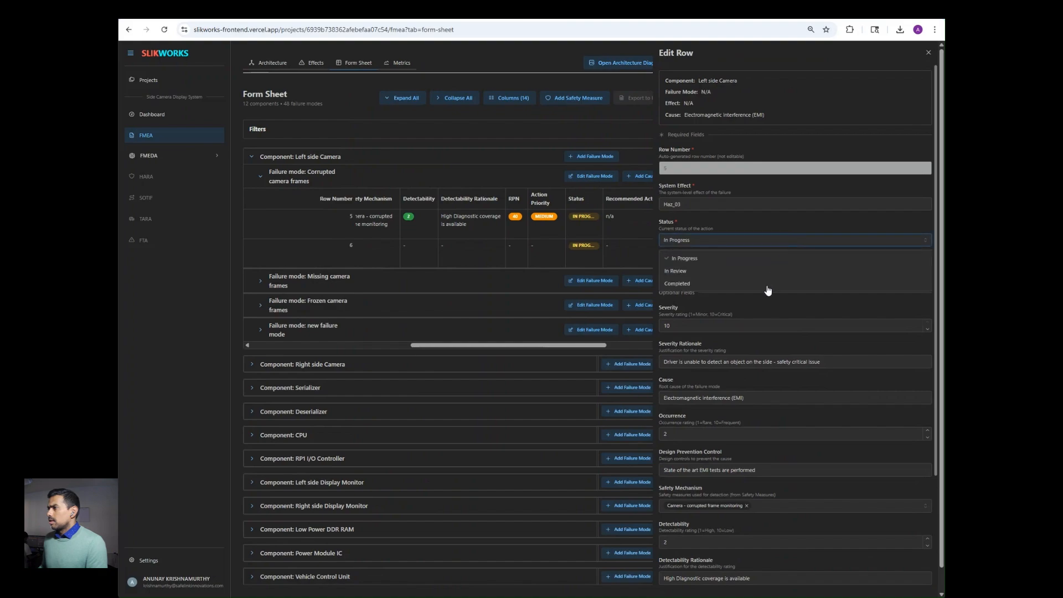
left_click(768, 286)
left_click(775, 240)
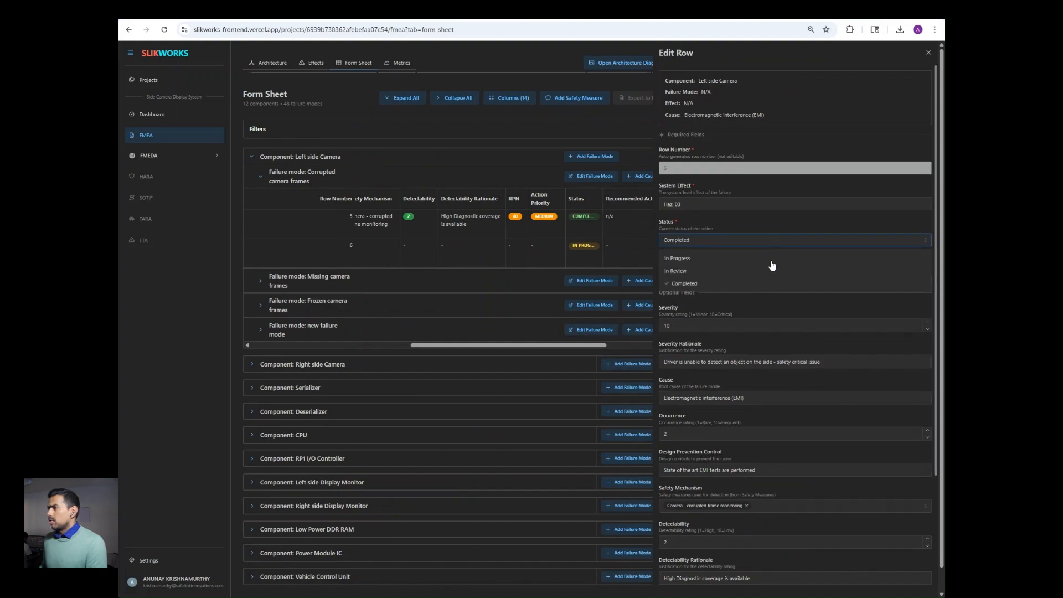
left_click(773, 271)
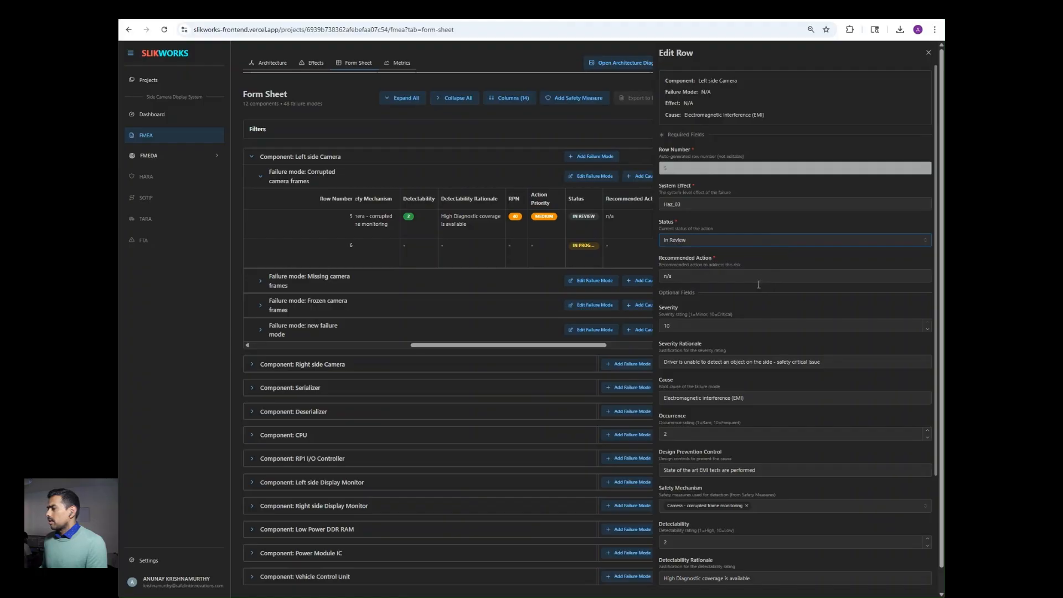
left_click(928, 54)
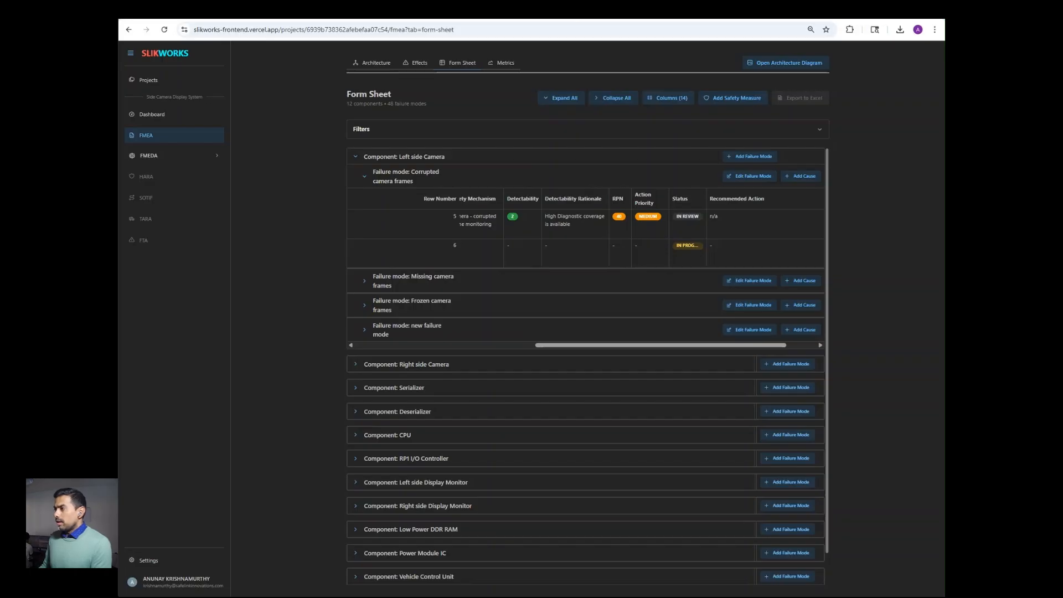
left_click_drag(629, 346, 449, 346)
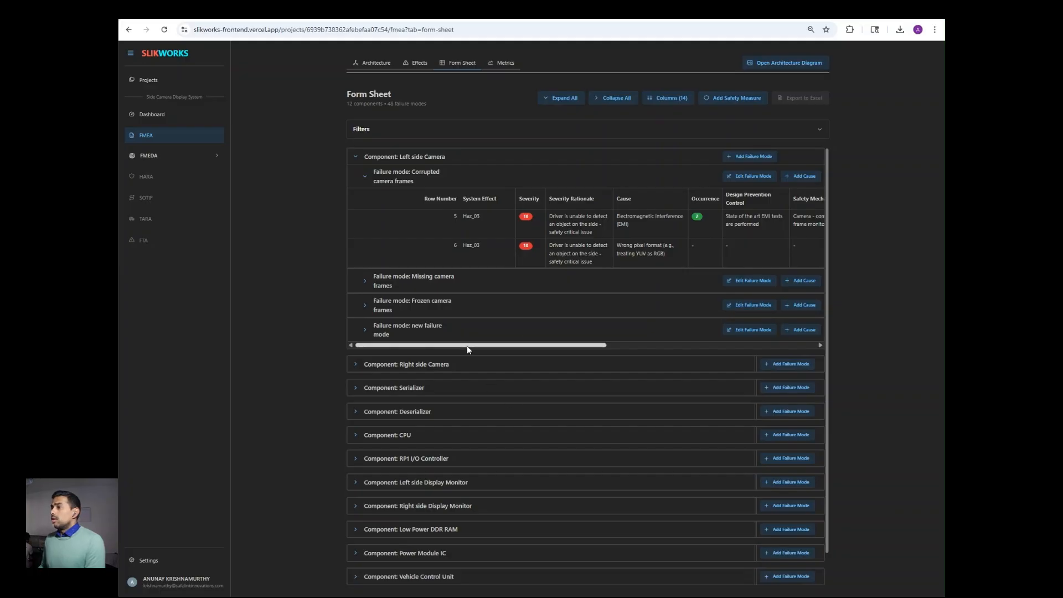
left_click_drag(467, 346, 497, 347)
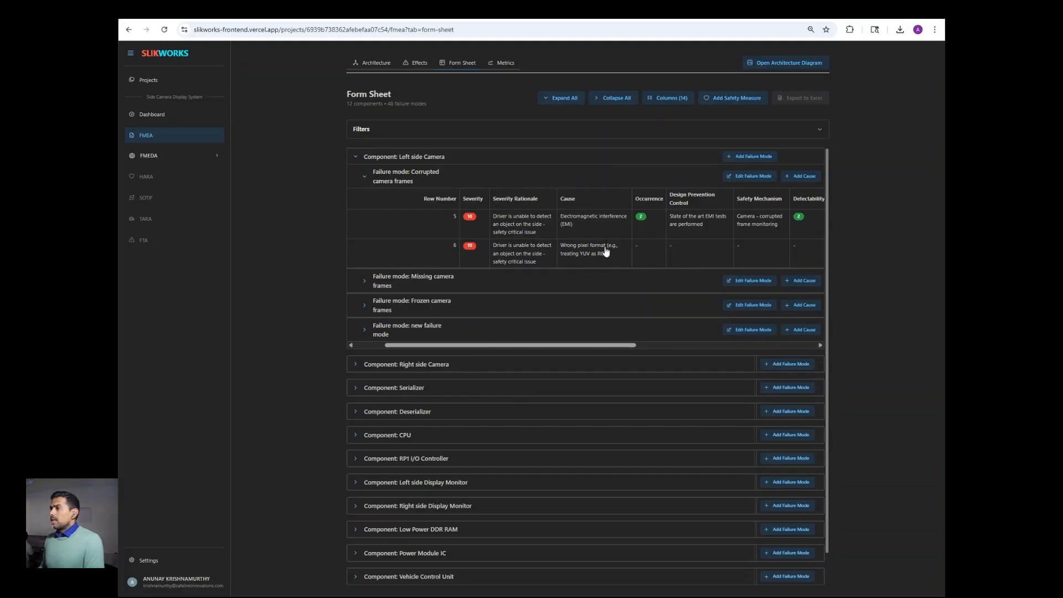
Step: Enter occurrence 2 and prevention control 'Calibration check to see the format of the camera data' for row 6
left_click(643, 254)
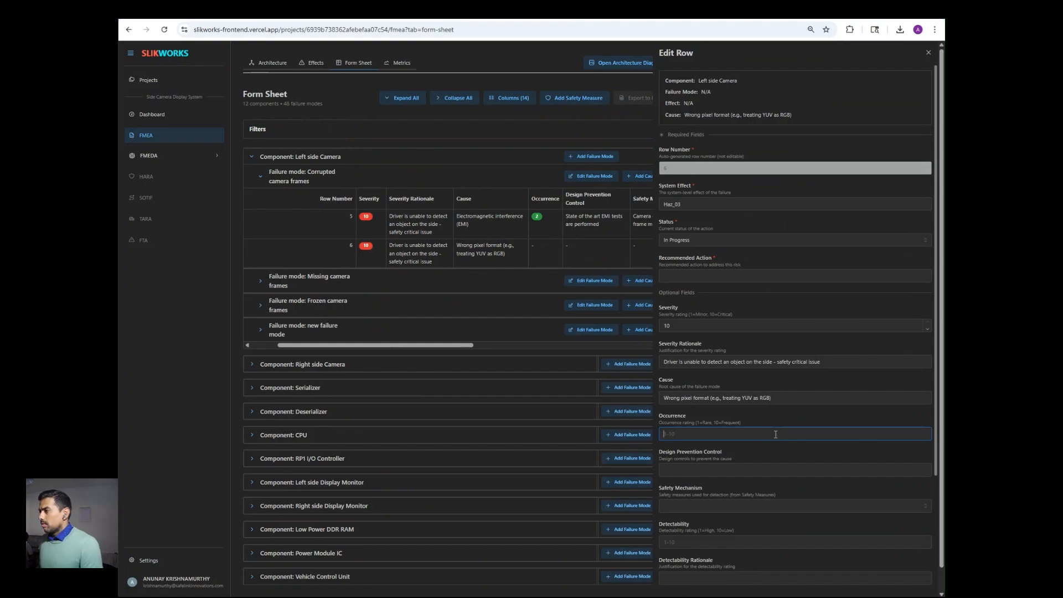
type("2")
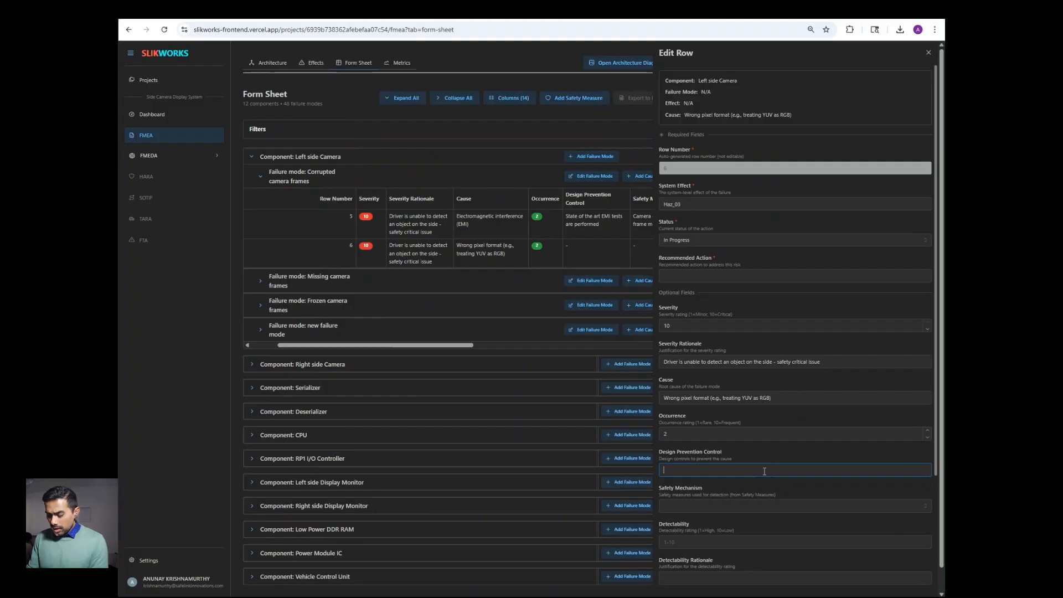
type("Calibrat")
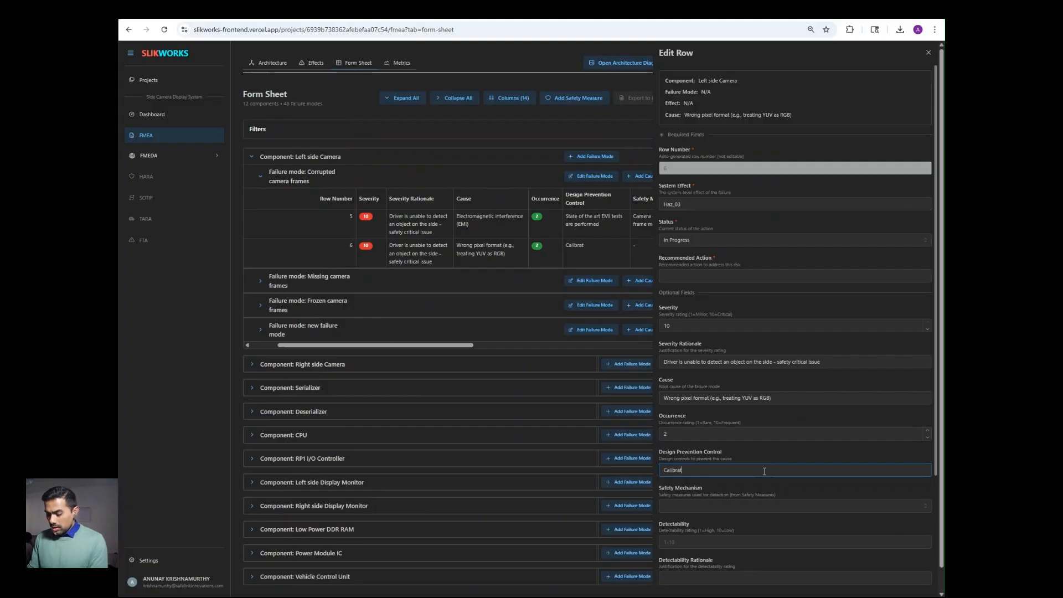
type("ion check")
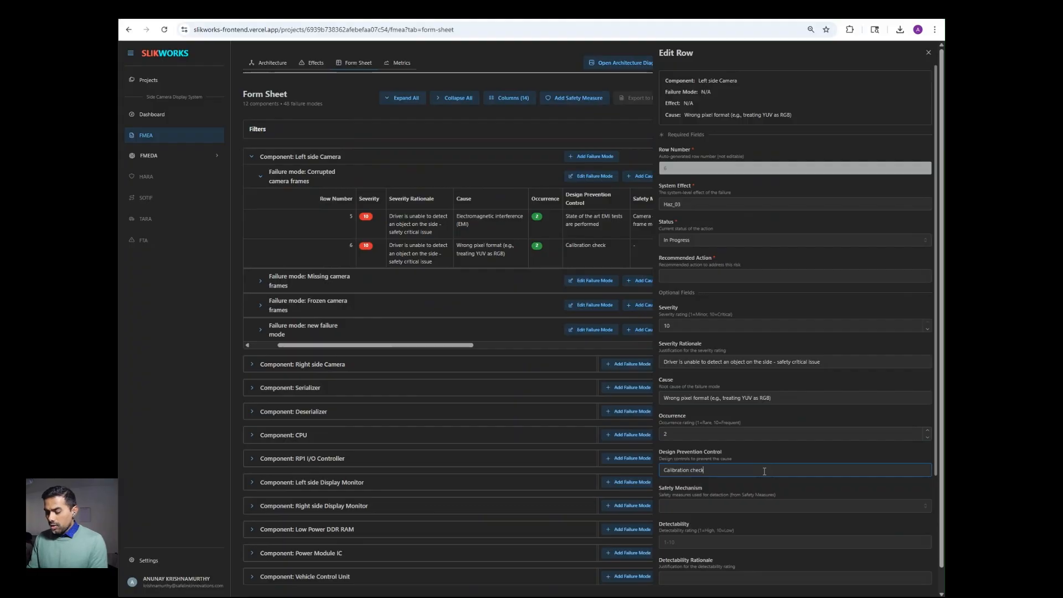
type(" to see the")
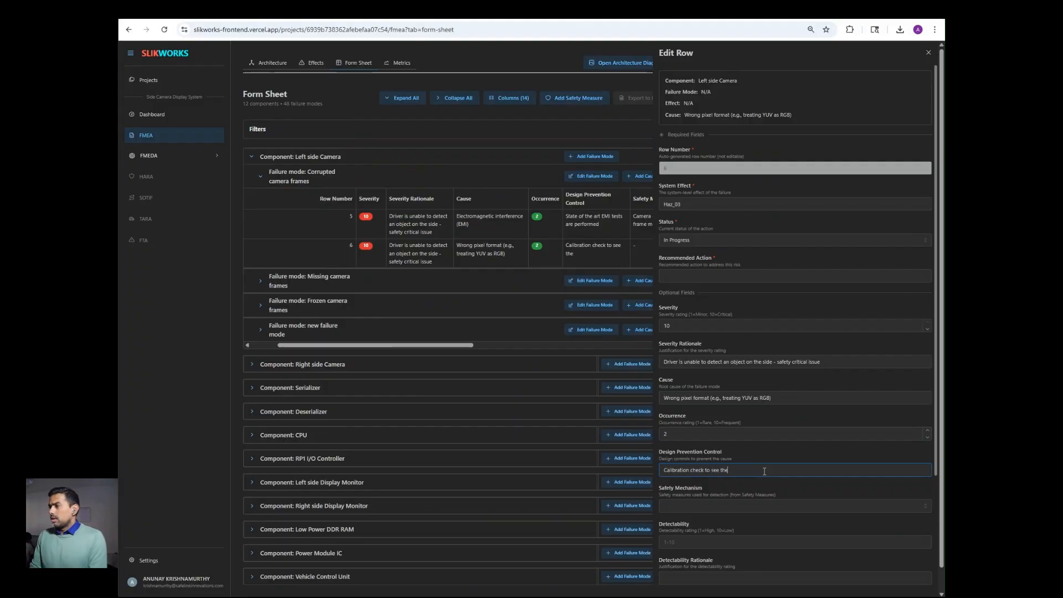
type(" format of the")
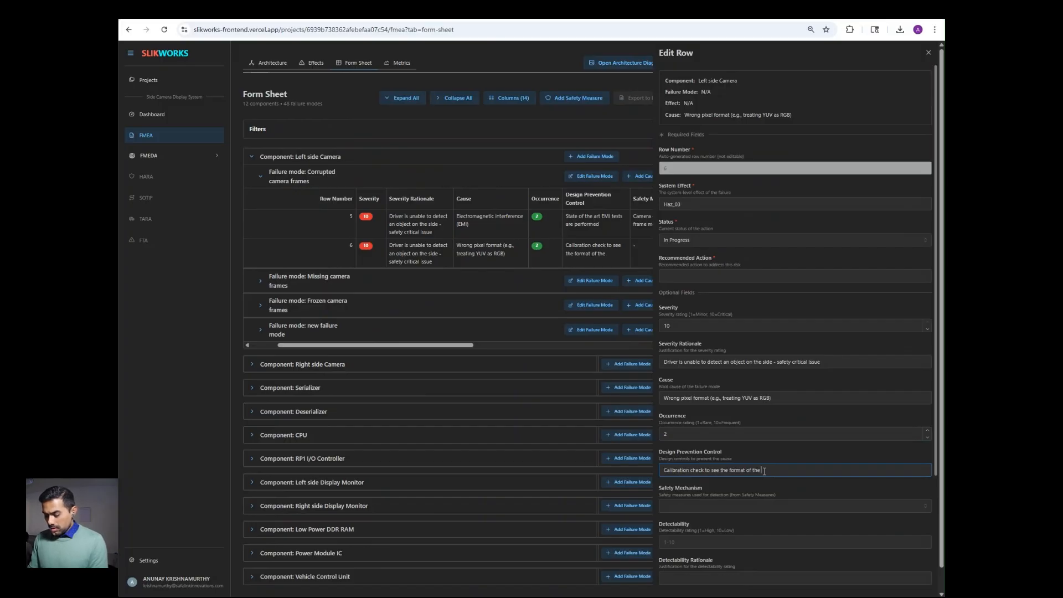
type(" came")
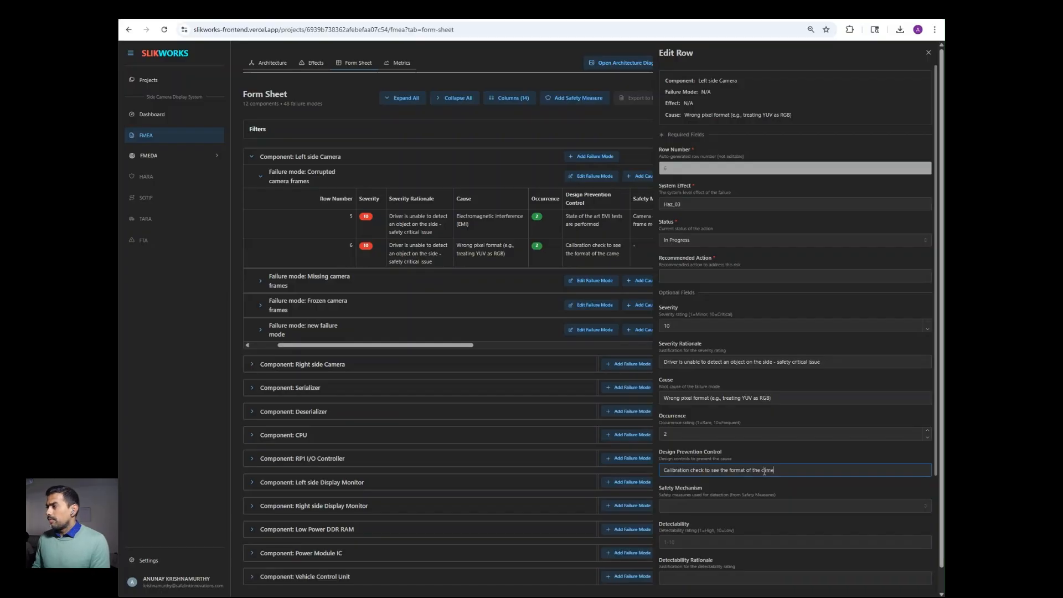
type("ra data")
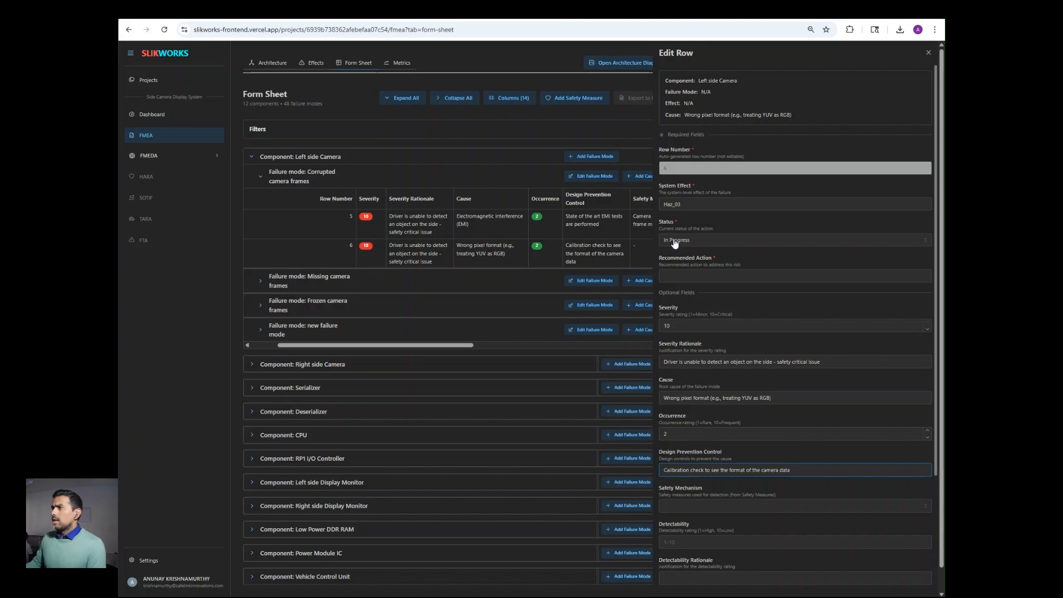
left_click(929, 55)
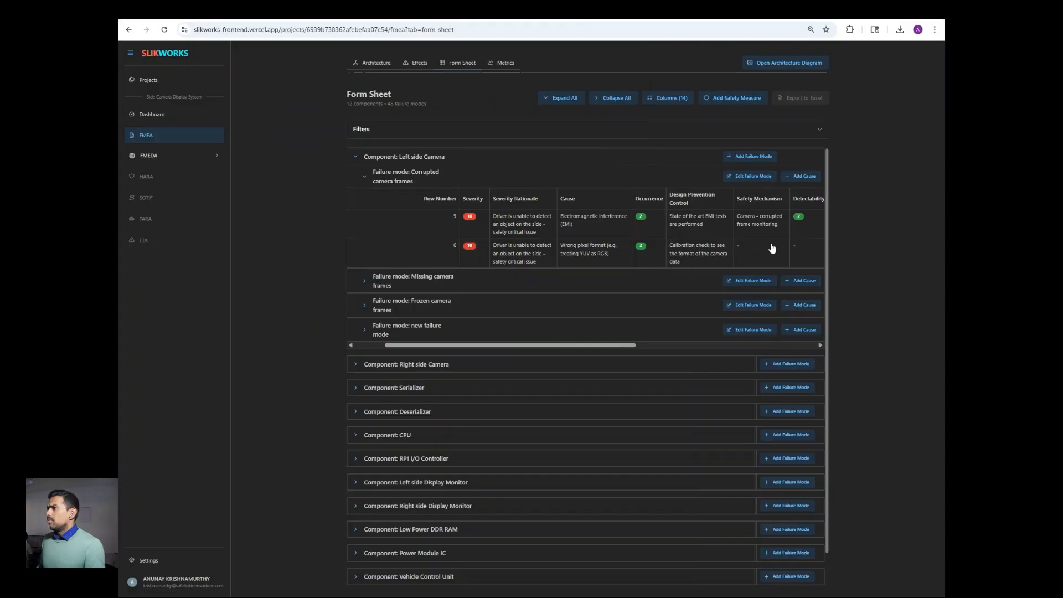
Step: Reopen row 6's editor, browse the safety measures without selecting one, and close it
left_click(767, 251)
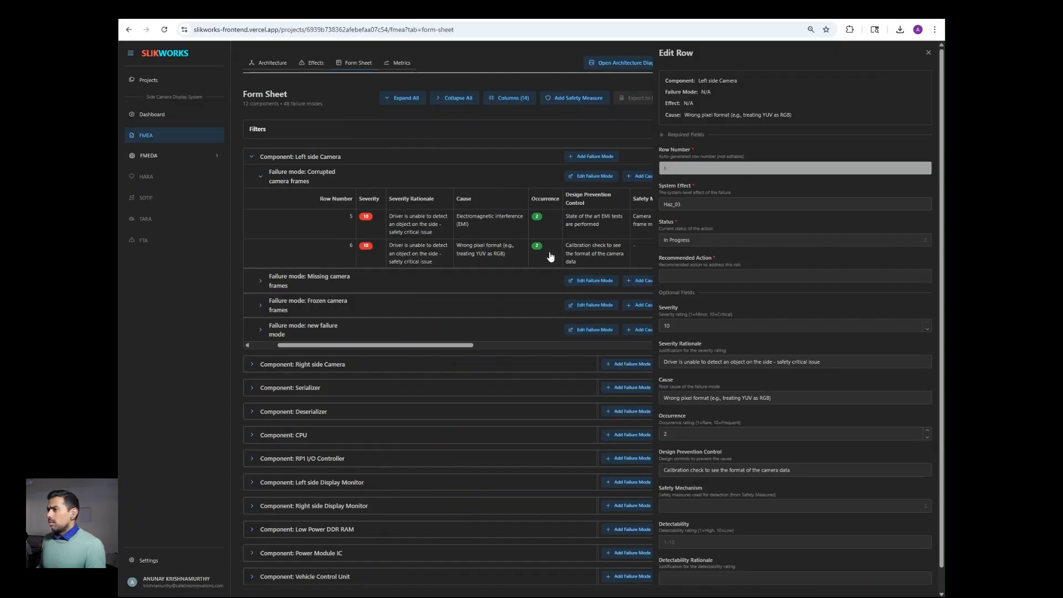
double_click(928, 432)
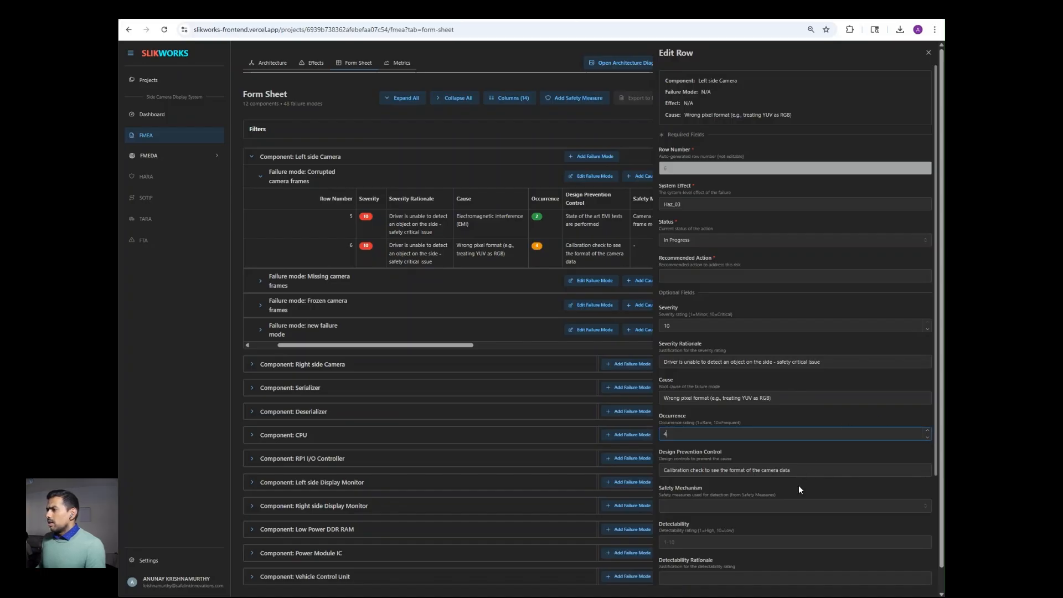
left_click(804, 507)
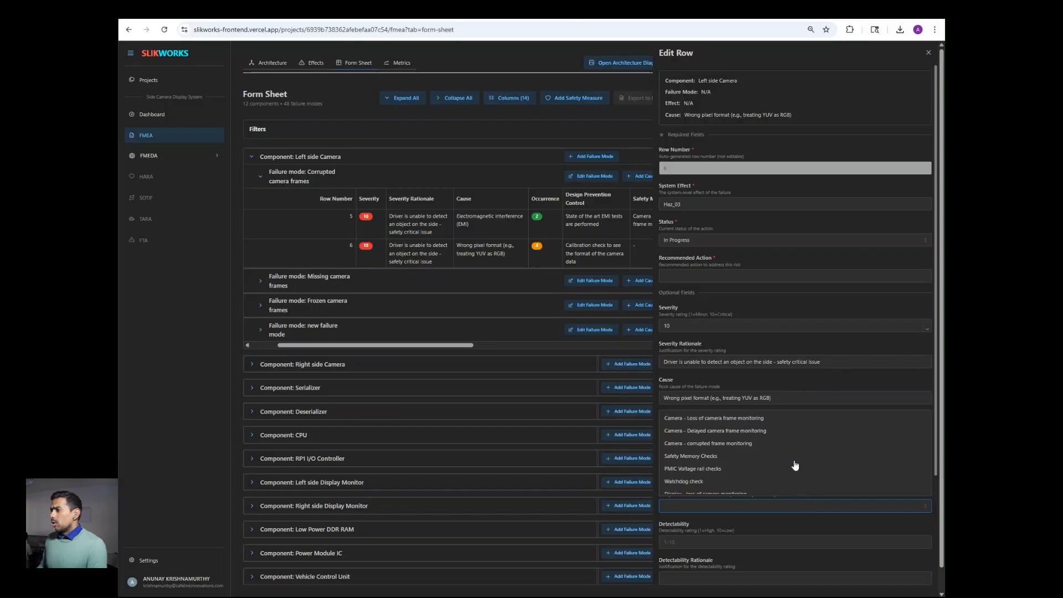
scroll(795, 465, "down", 1)
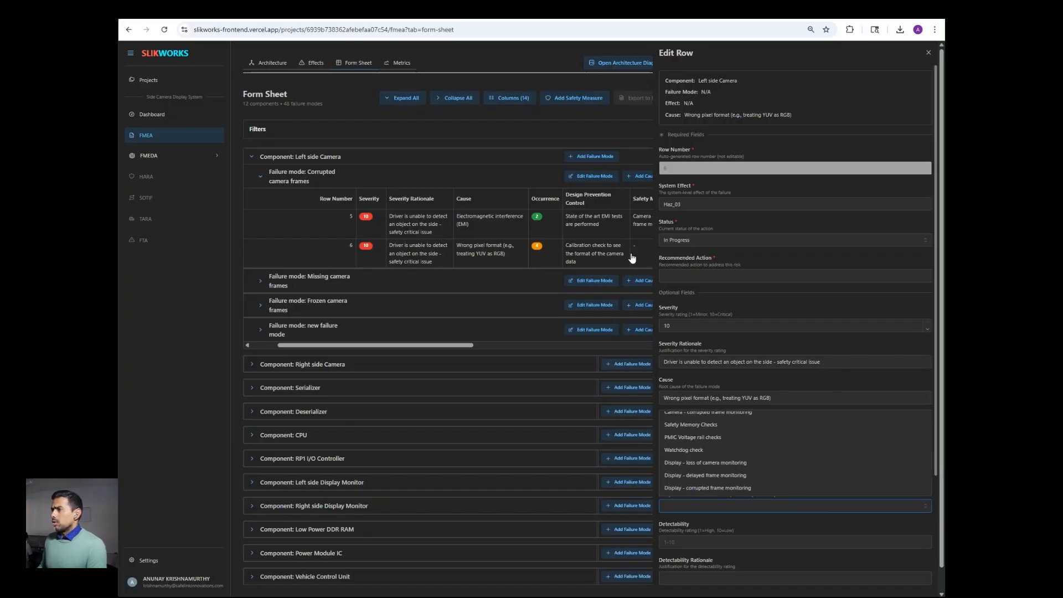
scroll(844, 464, "up", 1)
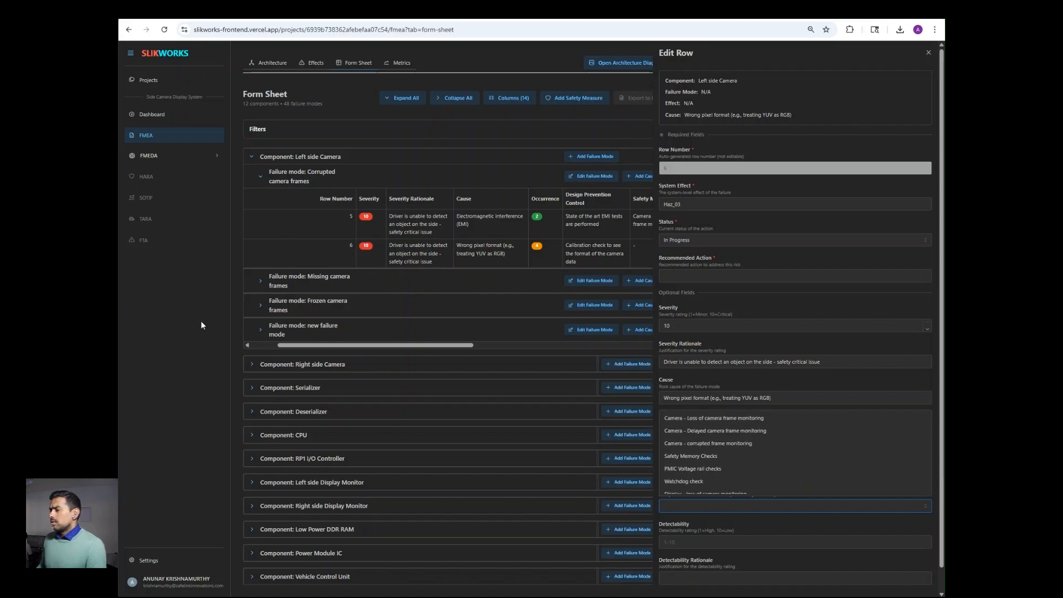
scroll(815, 481, "down", 1)
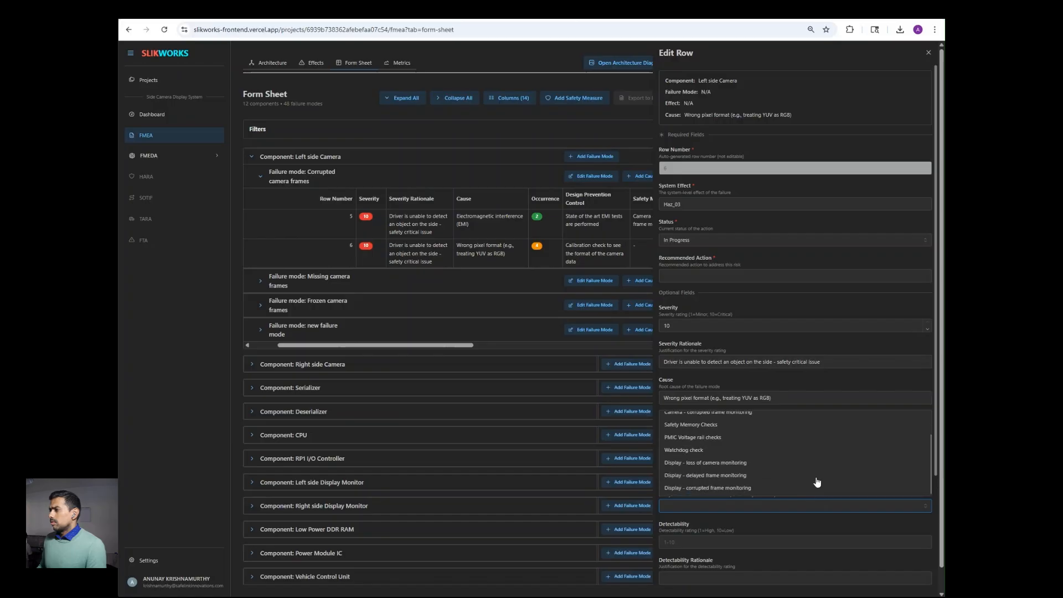
scroll(817, 482, "up", 1)
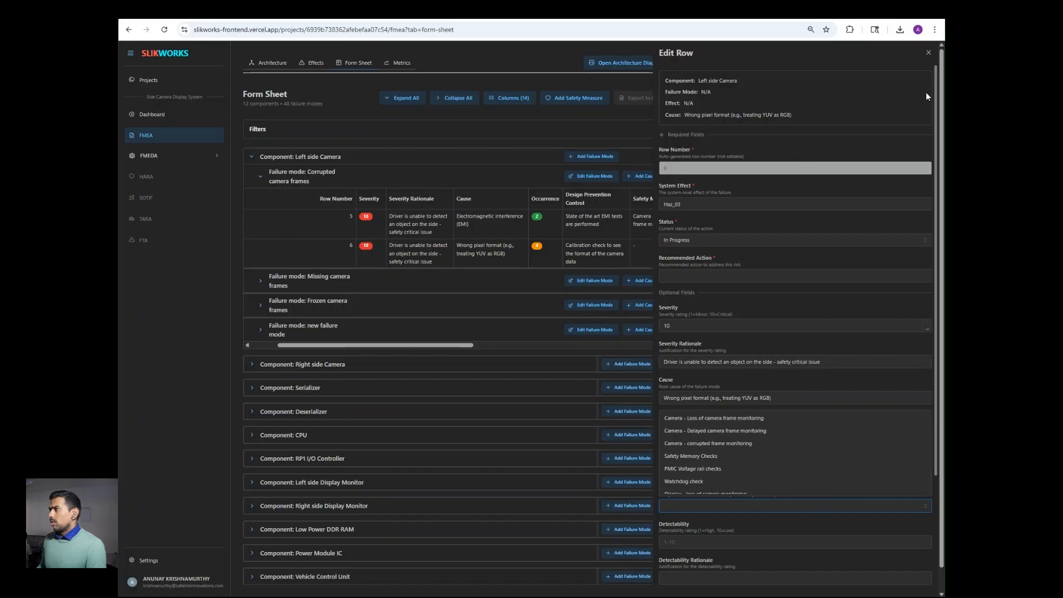
left_click(932, 52)
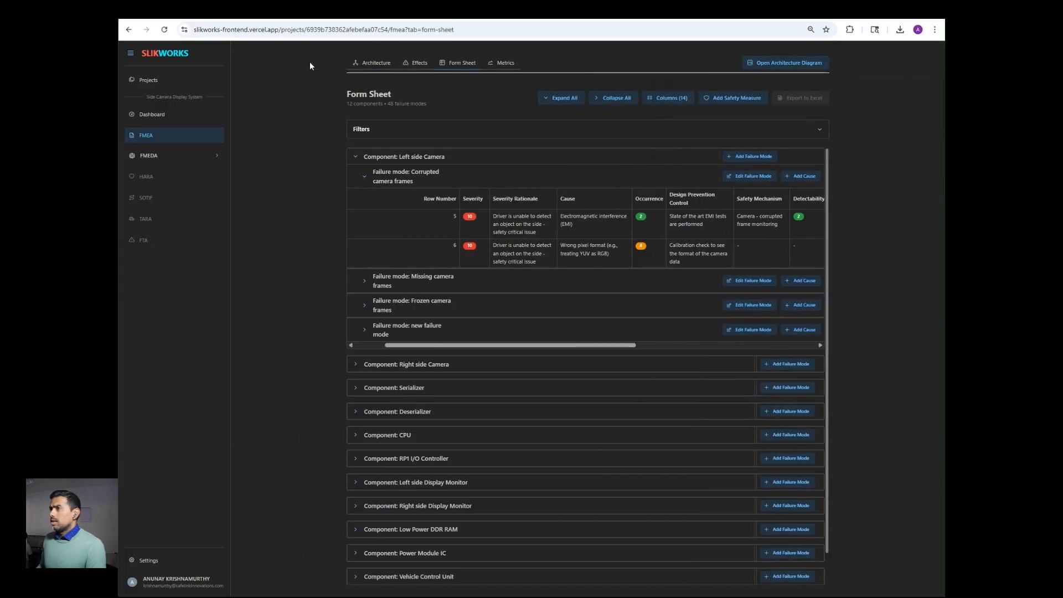
Step: On the Effects tab, add safety measure 'New SM' with description 'New SM description'
left_click(407, 64)
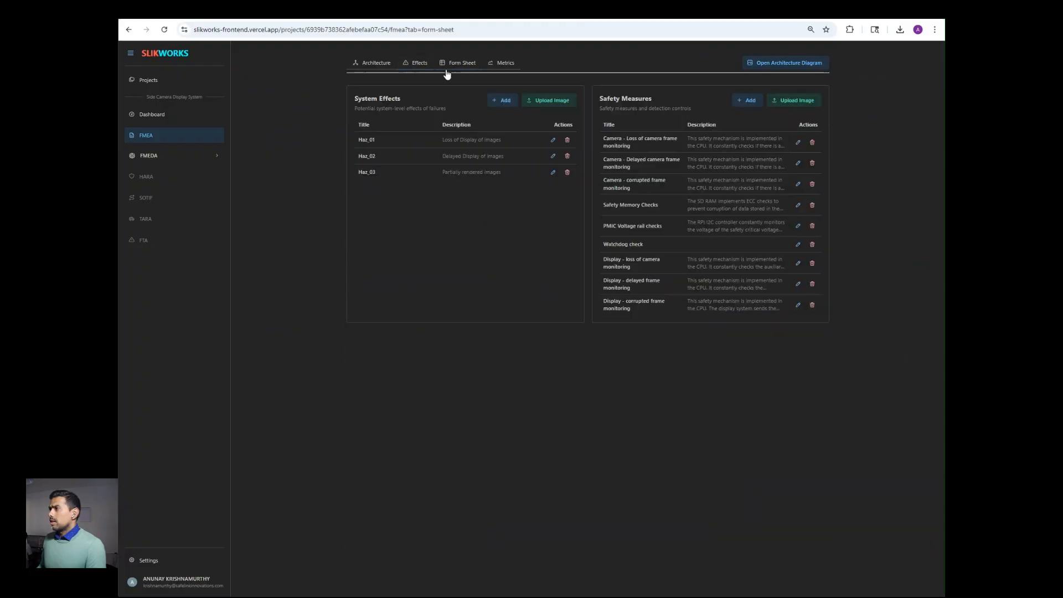
left_click(747, 101)
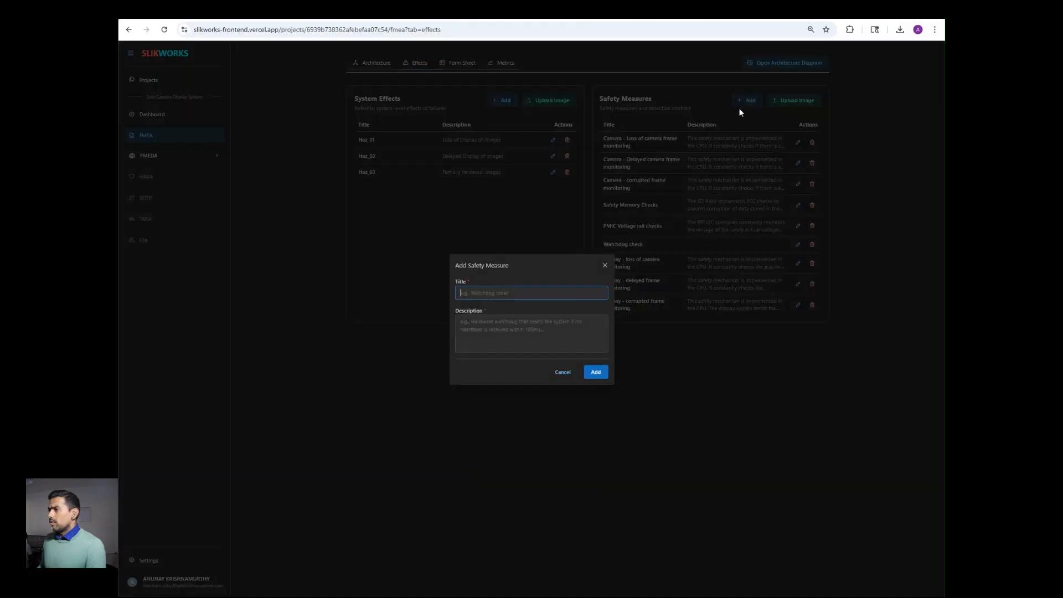
type("New SM")
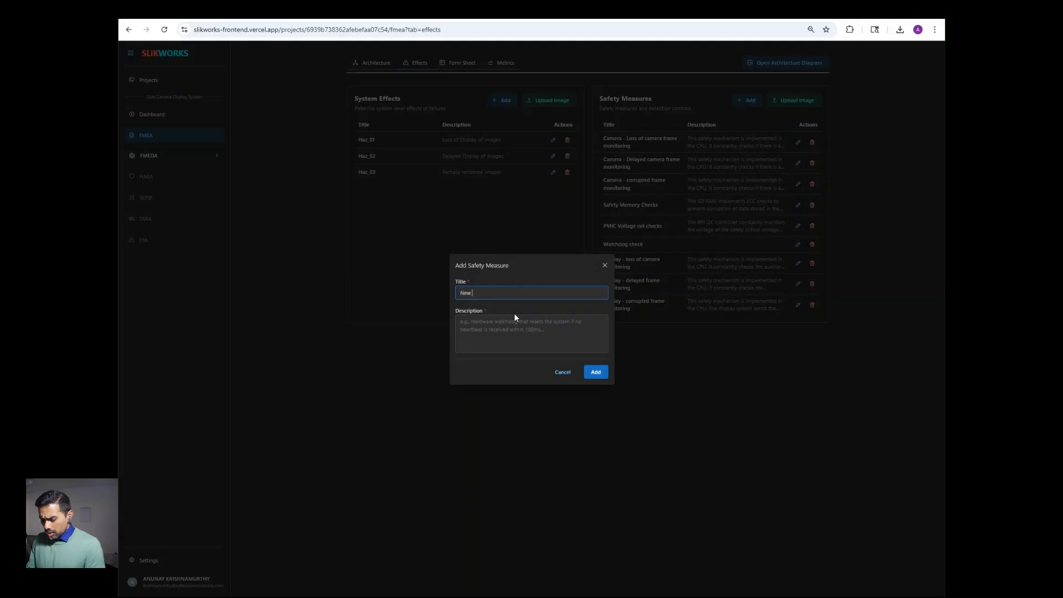
left_click(538, 328)
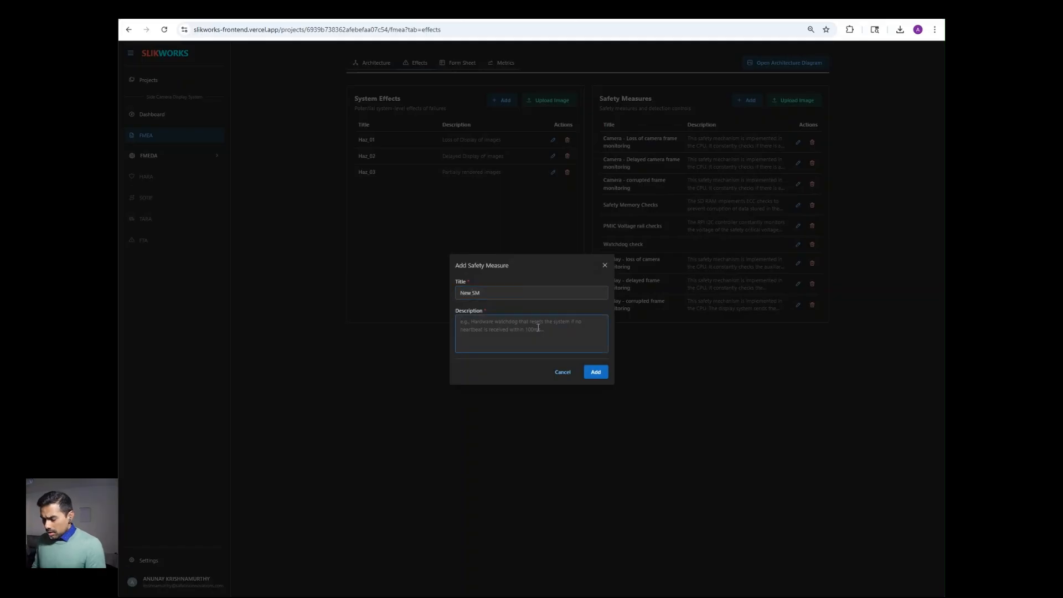
type("Ne")
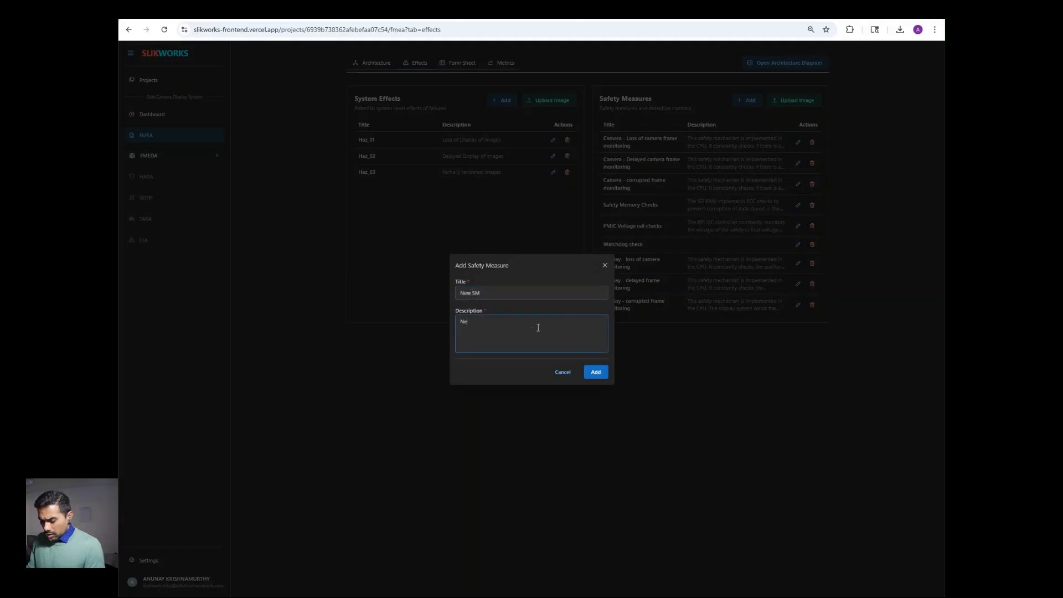
type("w SM description")
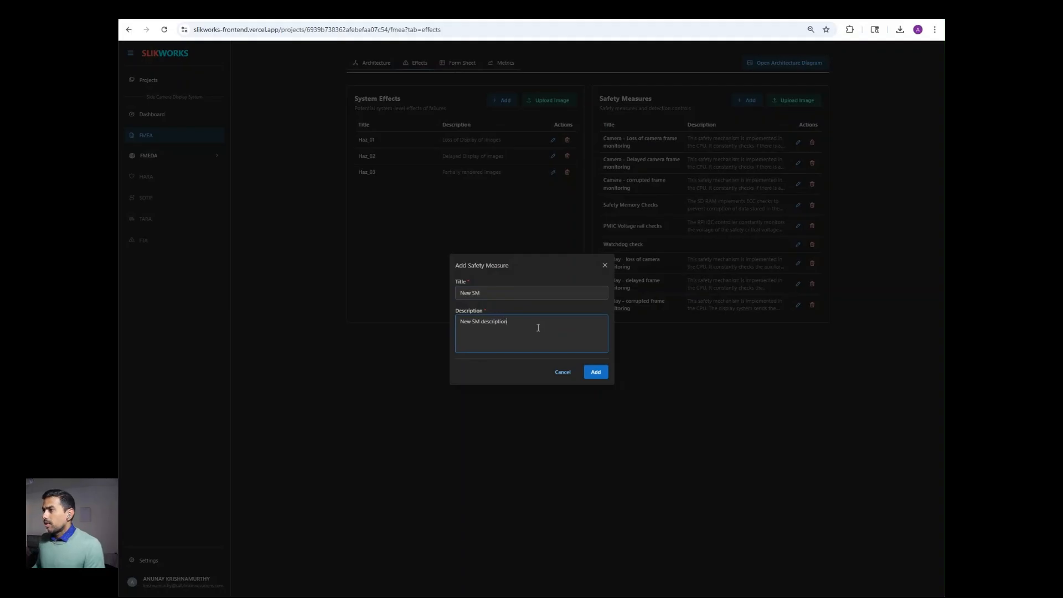
left_click(589, 373)
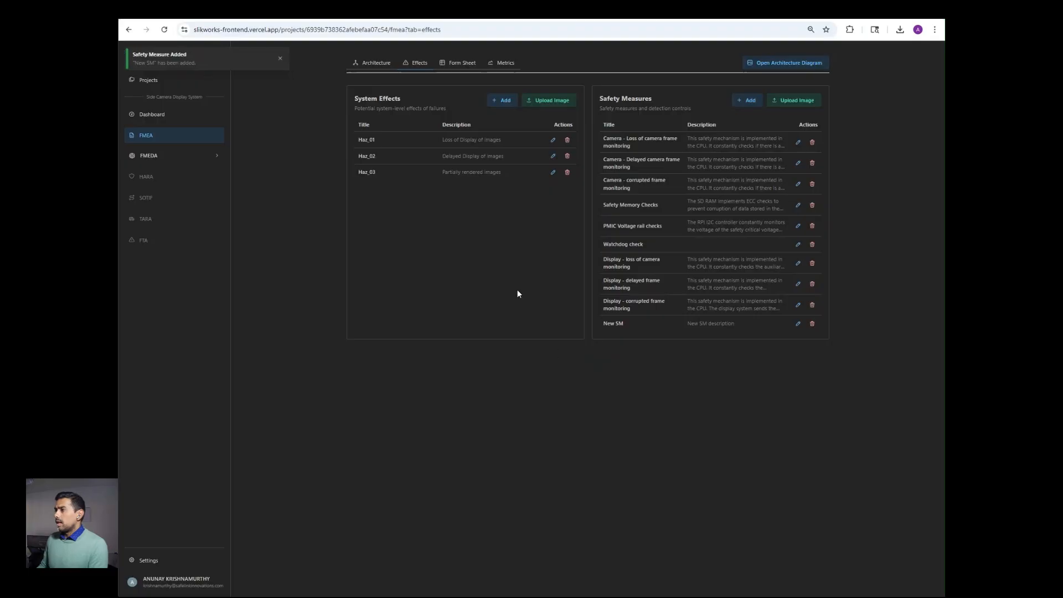
Step: On the Form Sheet, assign New SM as row 6's safety mechanism
left_click(457, 63)
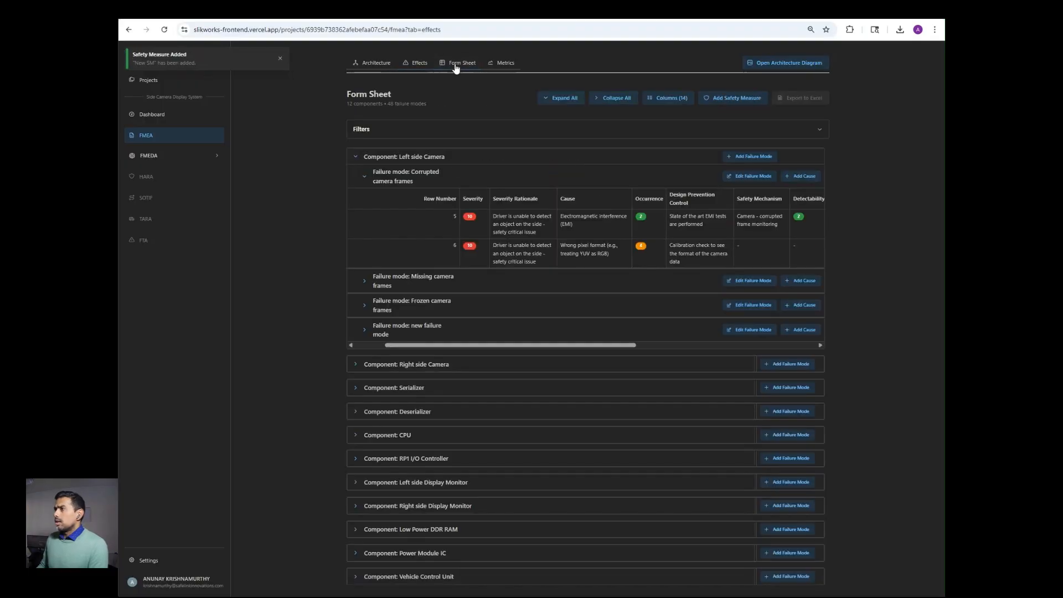
left_click(752, 249)
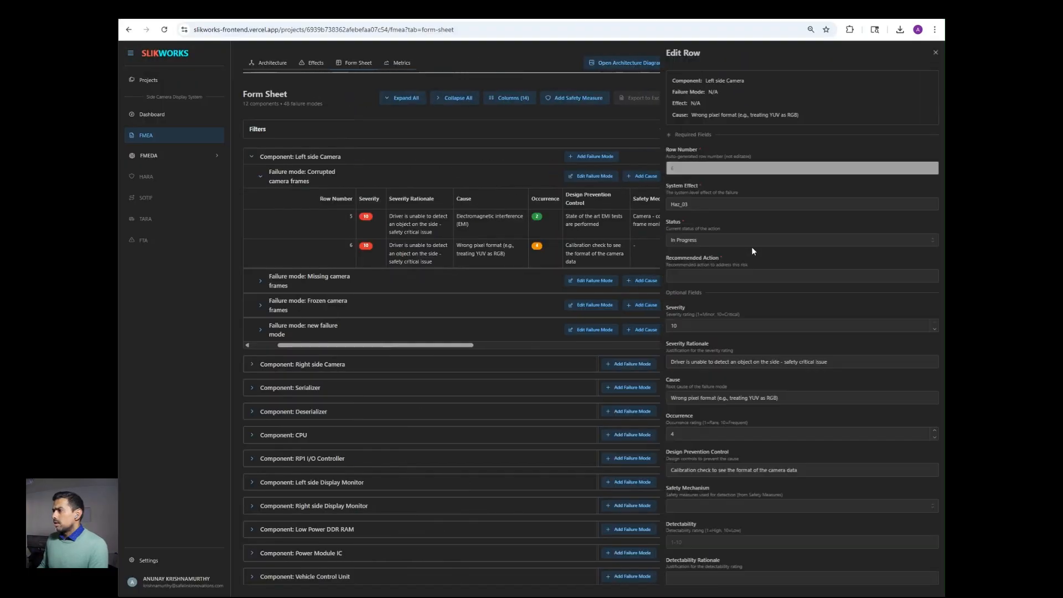
left_click(783, 505)
scroll(777, 444, "down", 1)
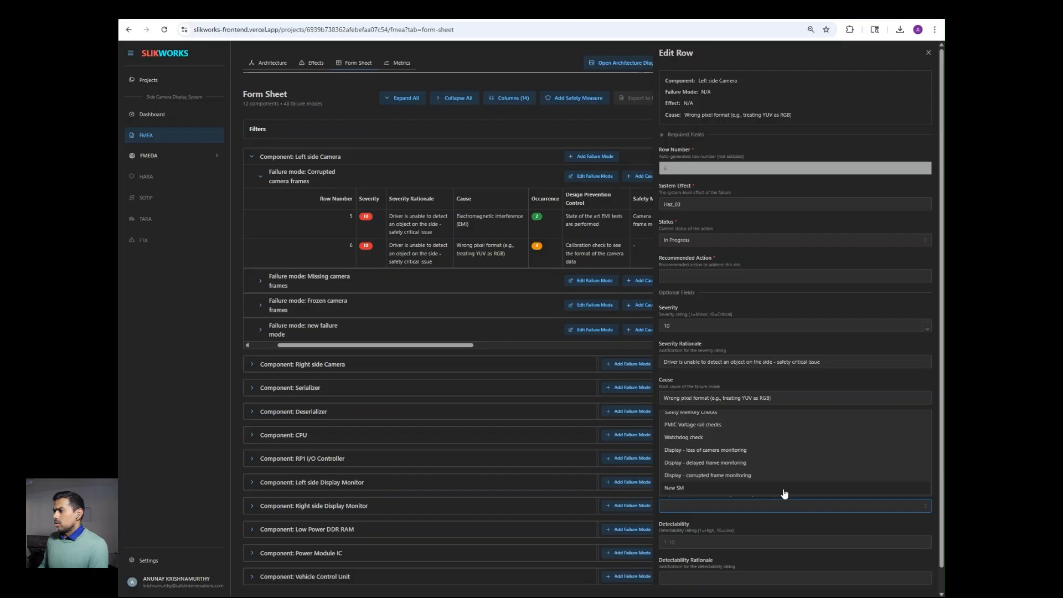
left_click(783, 489)
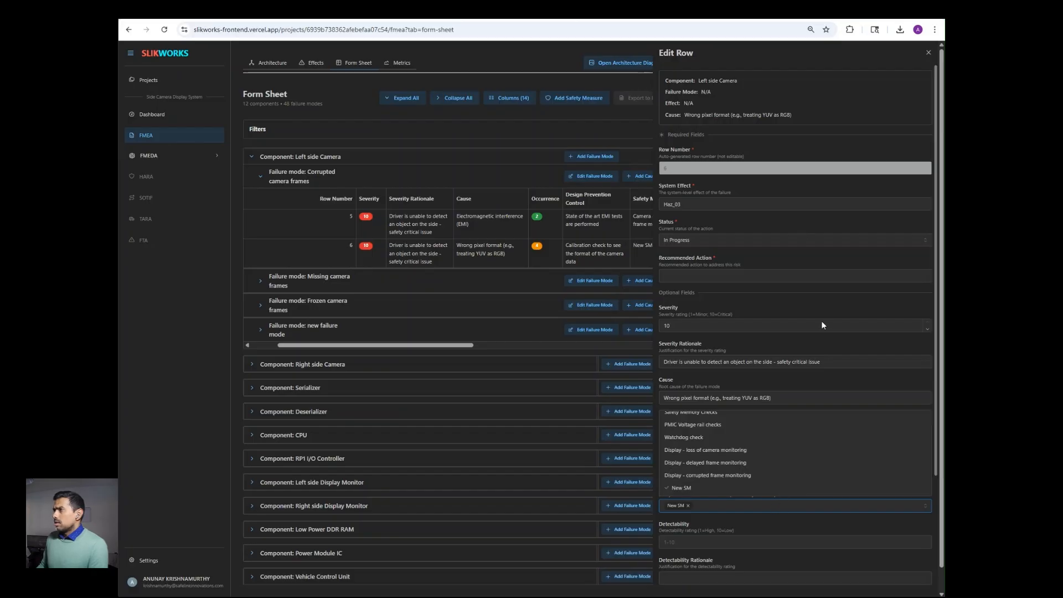
scroll(821, 321, "down", 3)
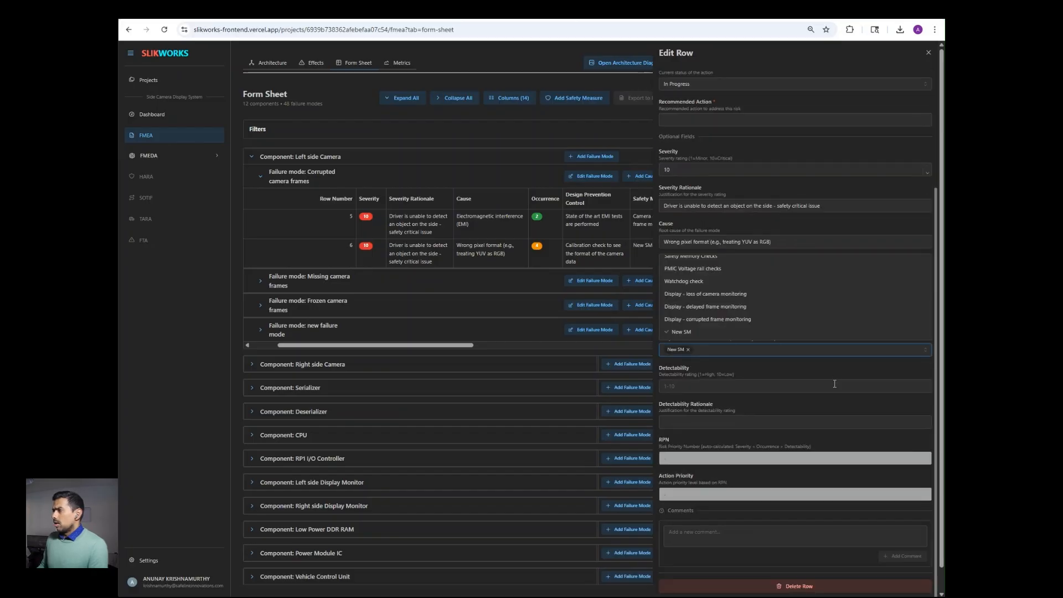
left_click(920, 53)
left_click(929, 52)
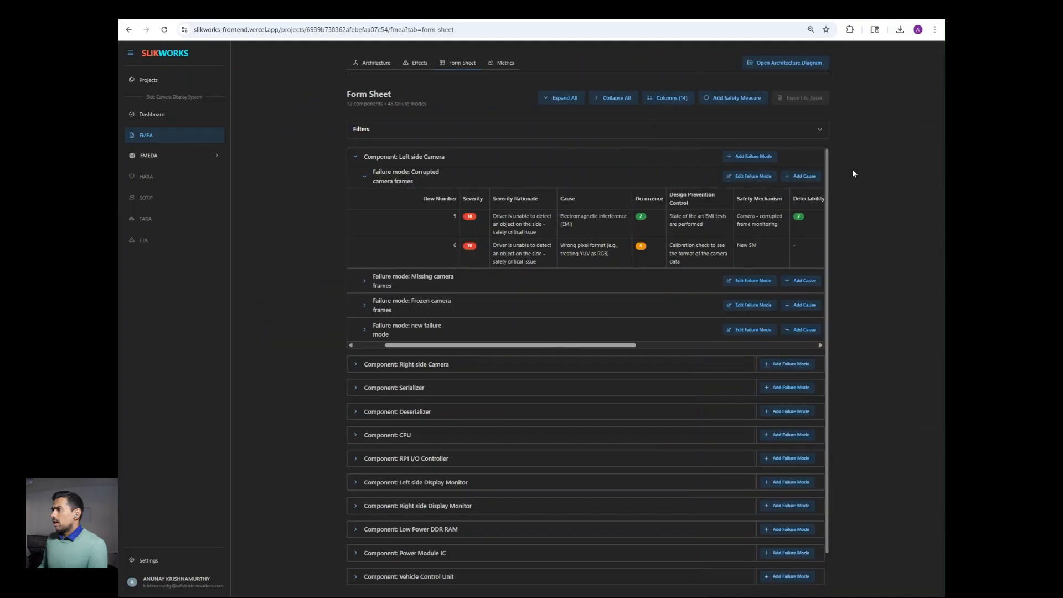
Step: Give row 6 detectability 2 with the rationale 'High Diagnostic Coverage'
left_click(802, 252)
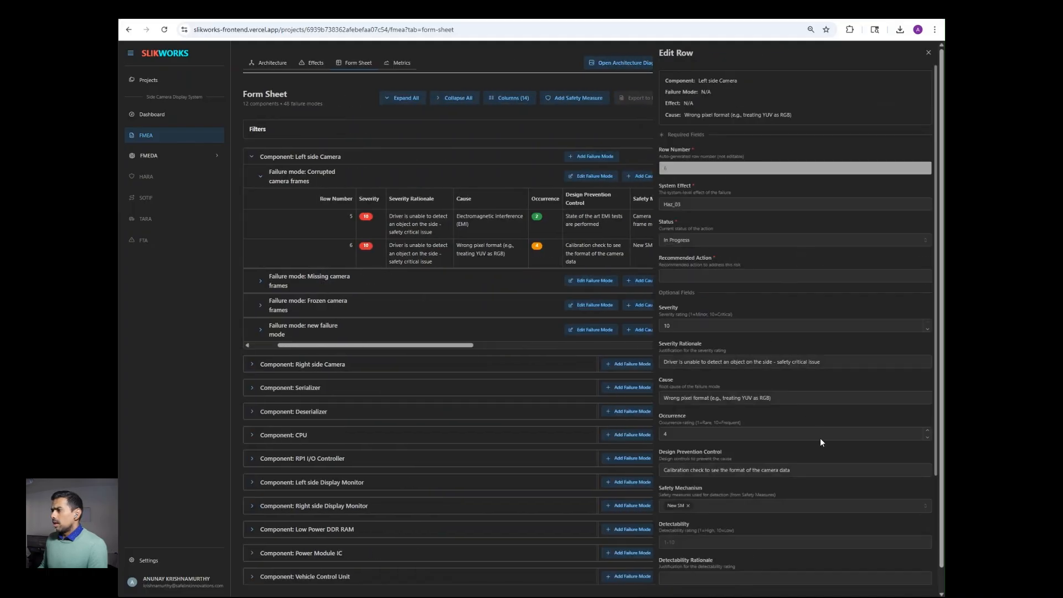
scroll(802, 487, "down", 3)
left_click(786, 403)
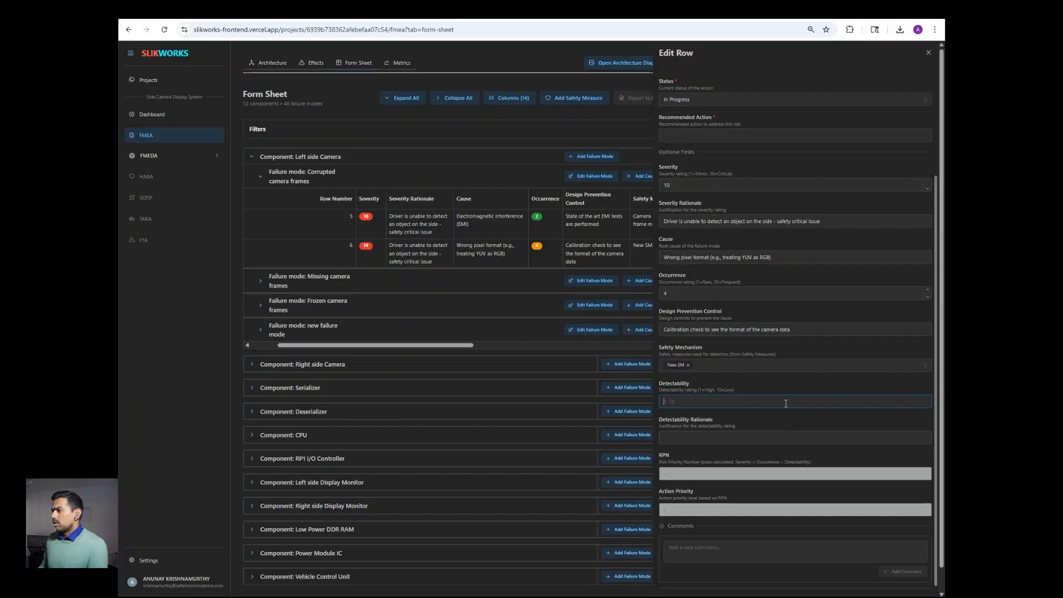
left_click(781, 438)
type("H")
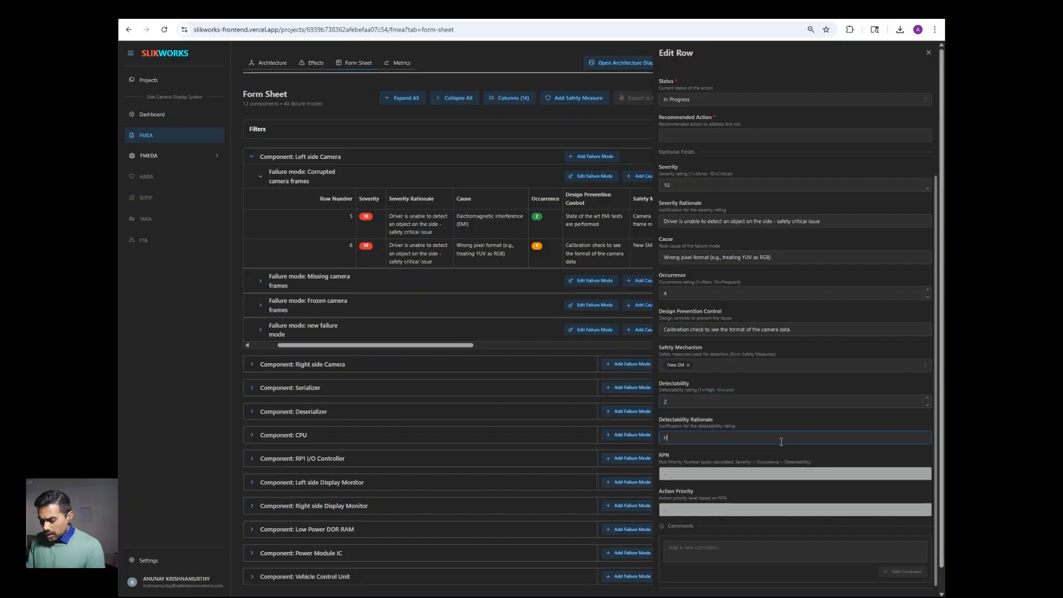
type("igh")
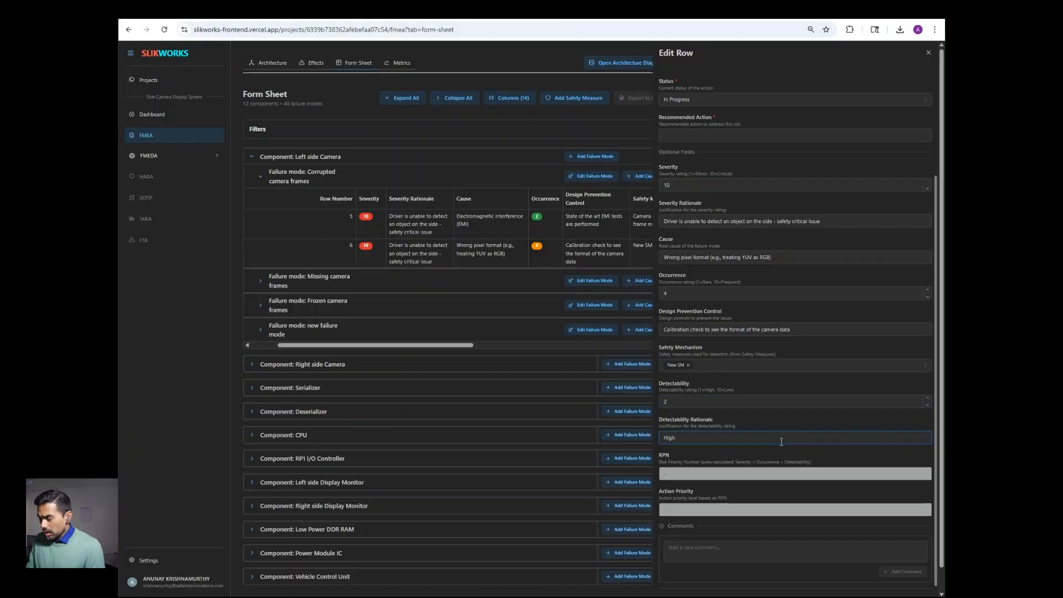
type(" Diag")
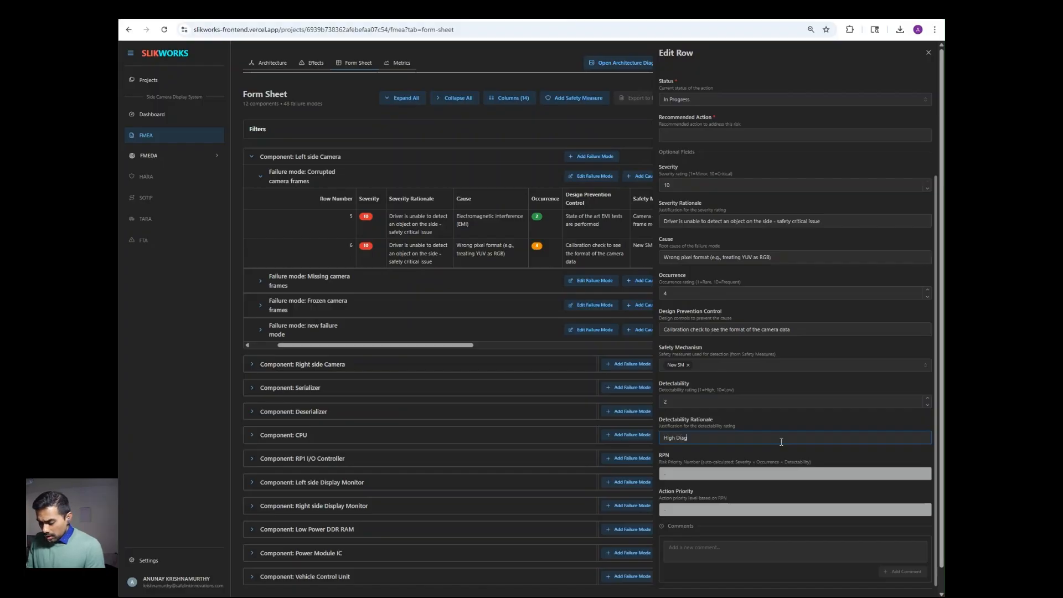
type("nostic")
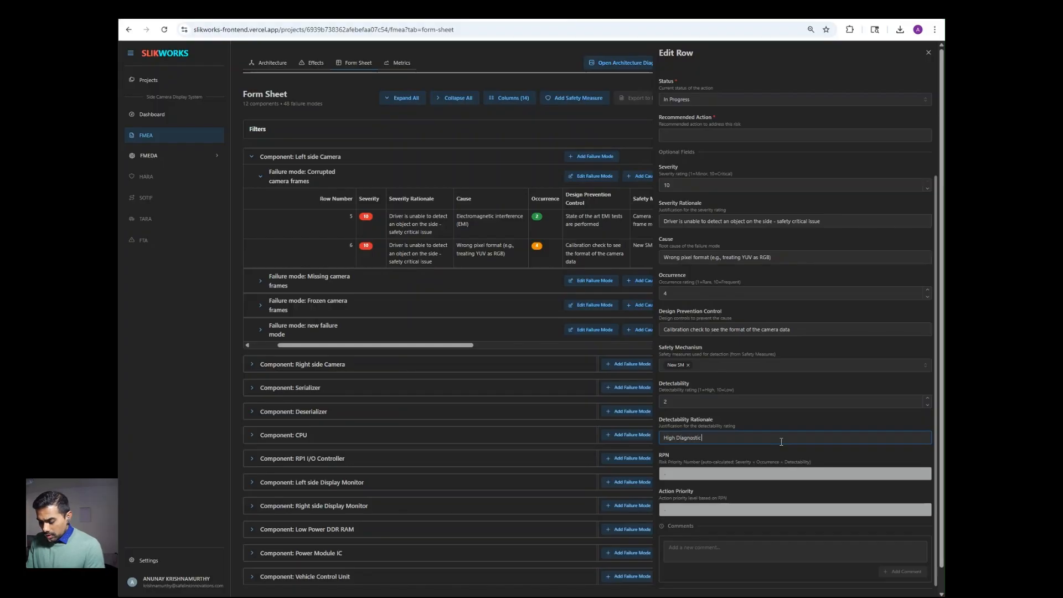
type(" Coverage")
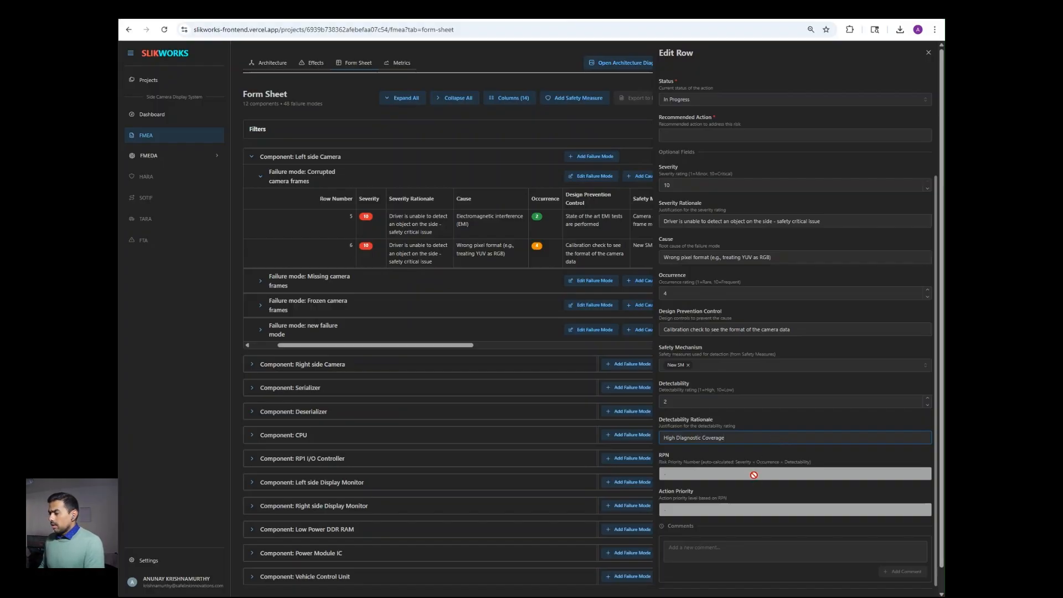
scroll(764, 483, "down", 1)
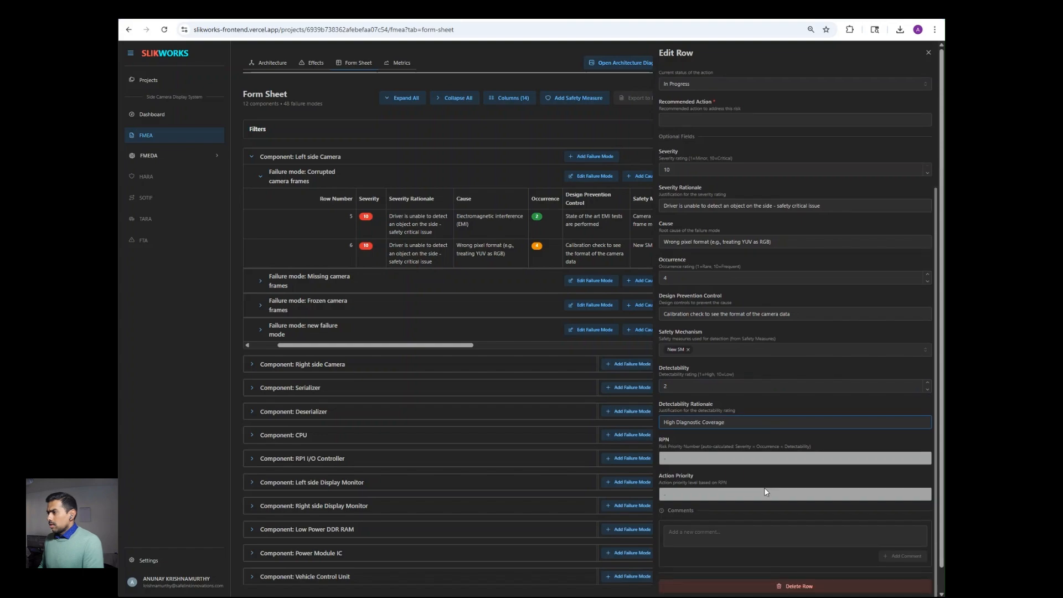
left_click(928, 52)
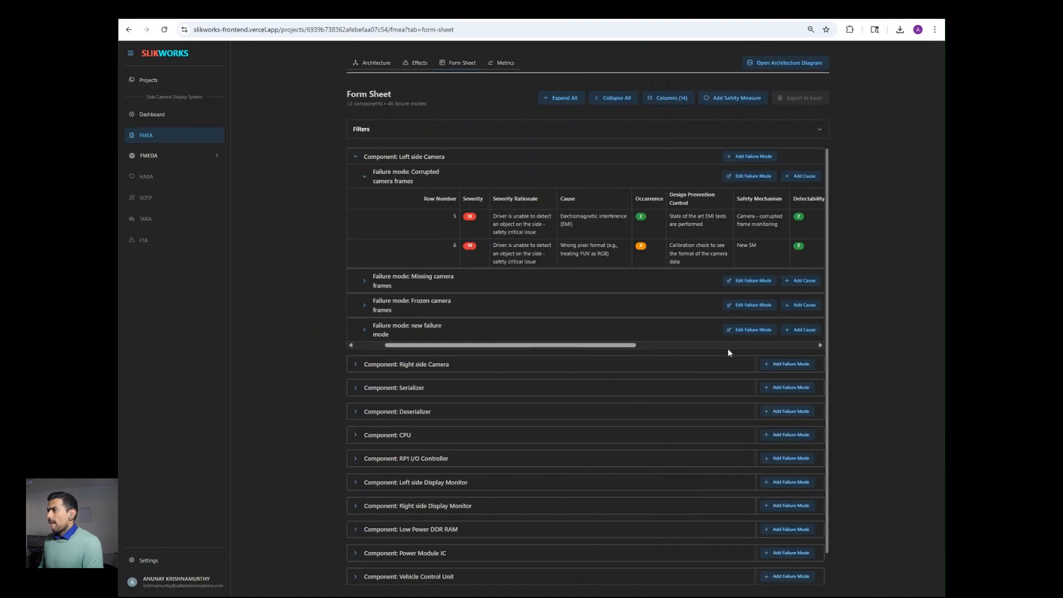
Step: Set row 6 to In Review with recommended action 'new safety mechanism to be added in the TSC'
left_click_drag(591, 344, 761, 349)
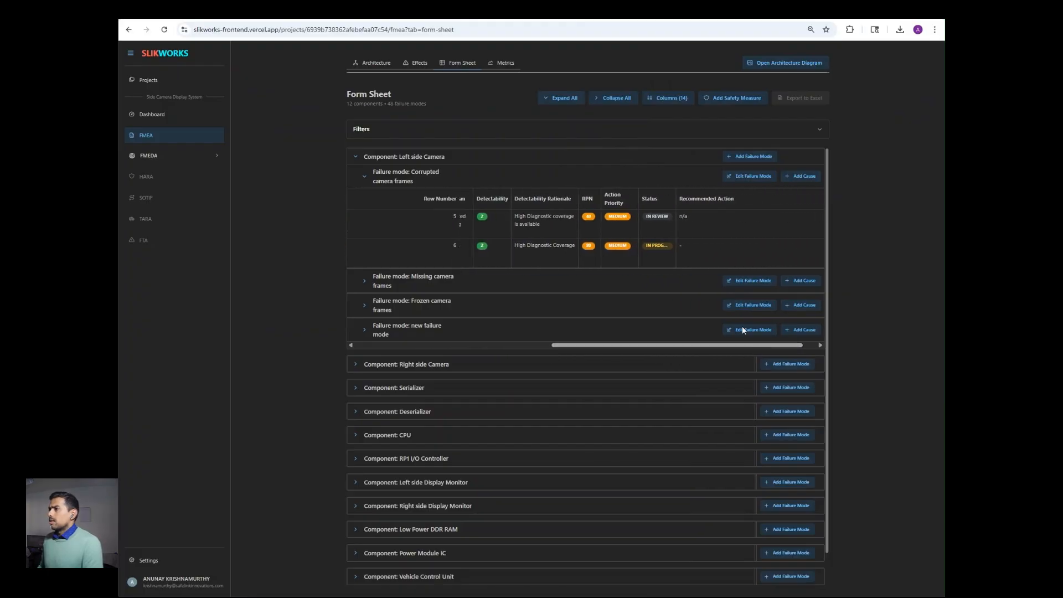
left_click(666, 248)
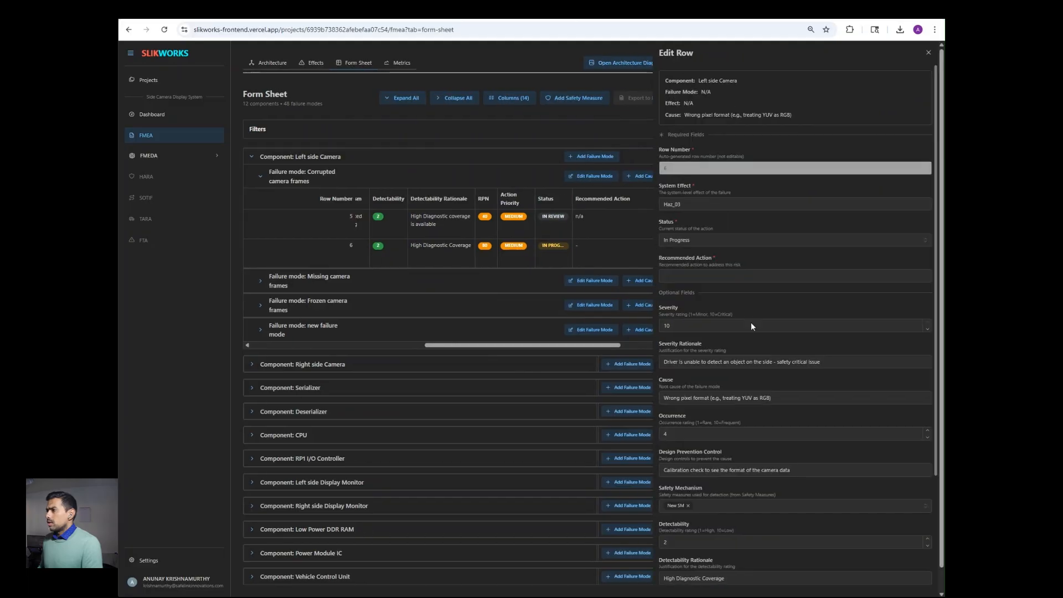
left_click(779, 243)
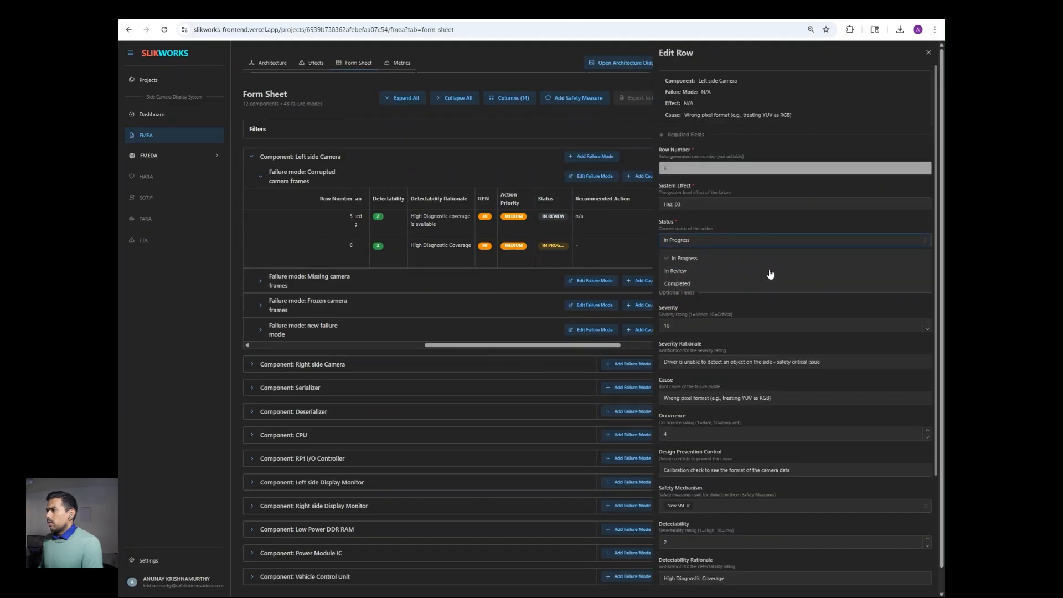
left_click(768, 273)
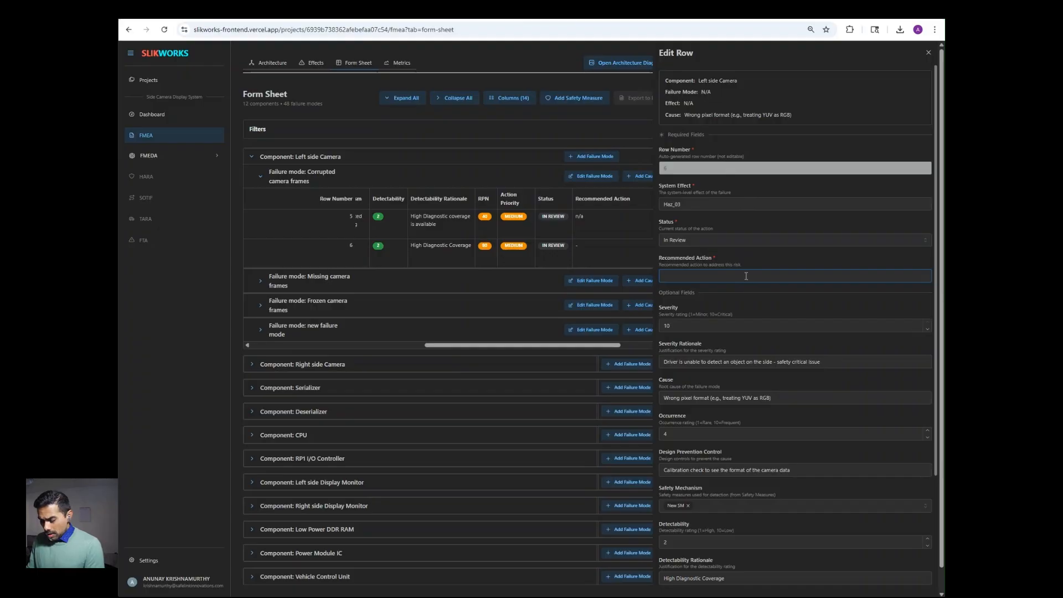
type("new s")
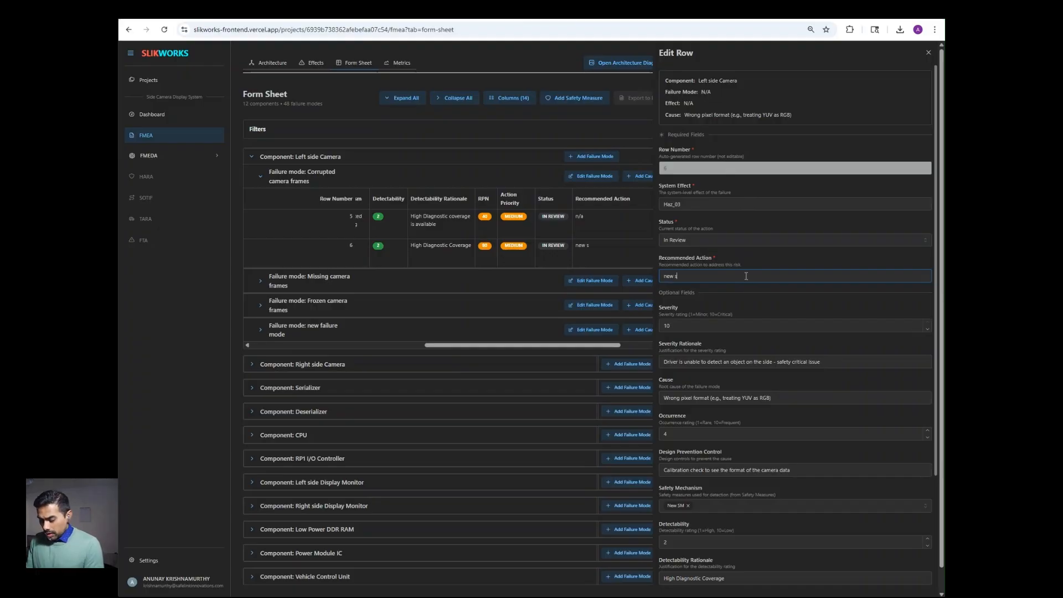
type("afety")
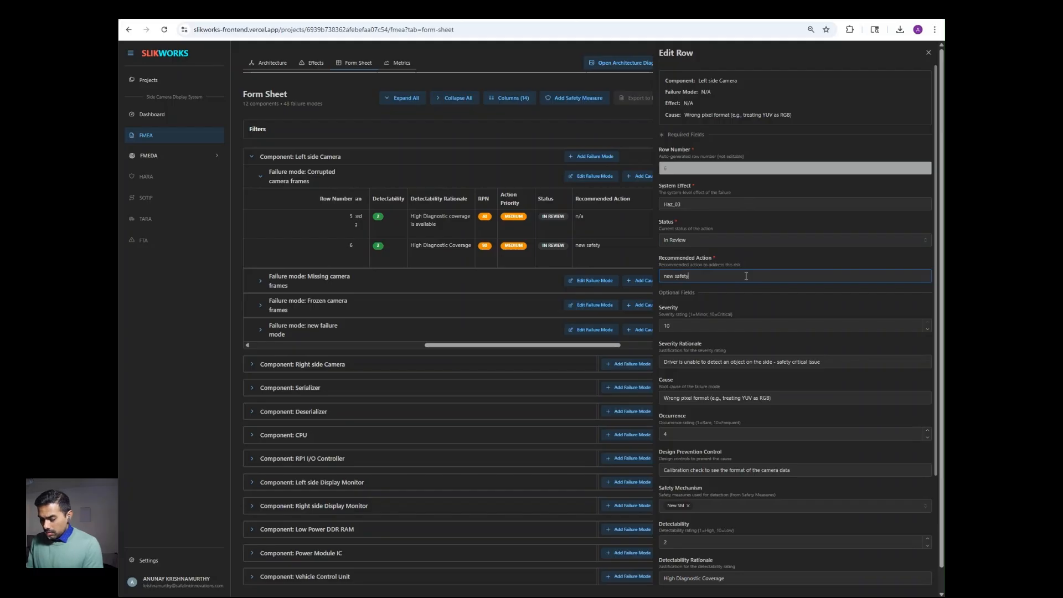
type(" mechanism to")
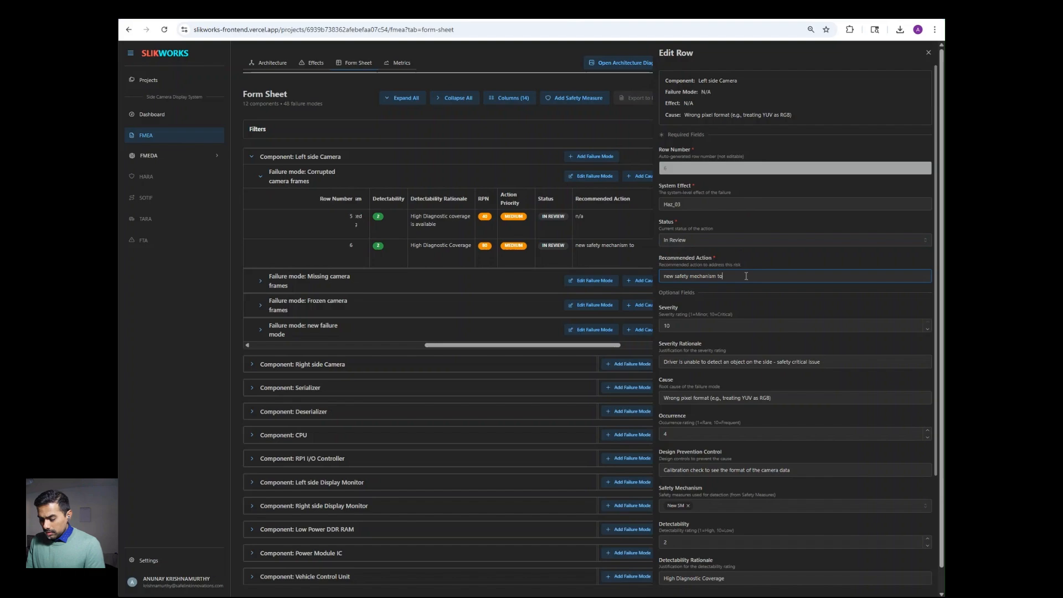
type(" be added in the TSC")
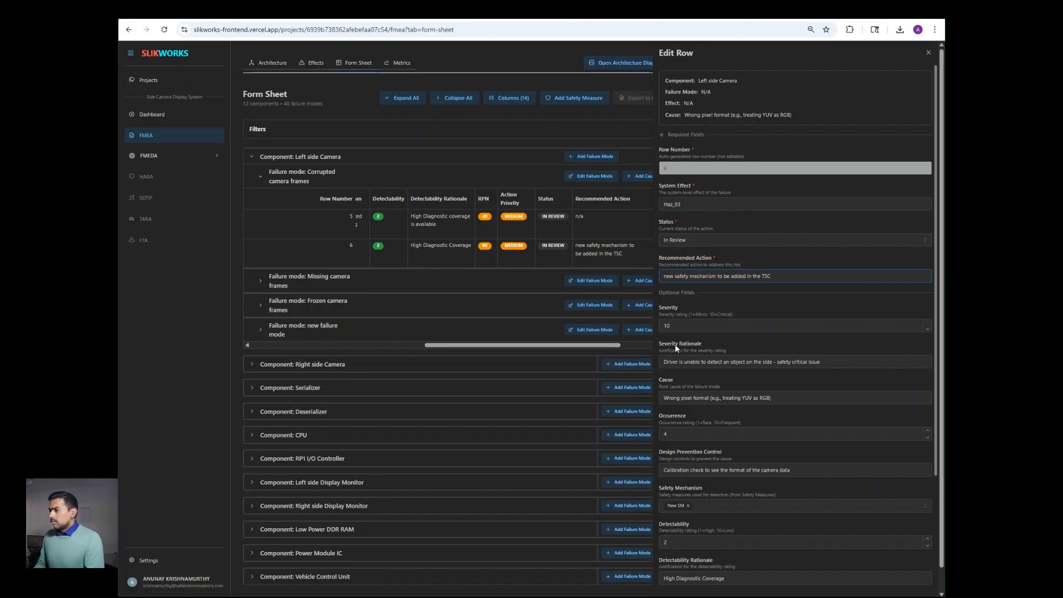
left_click(928, 54)
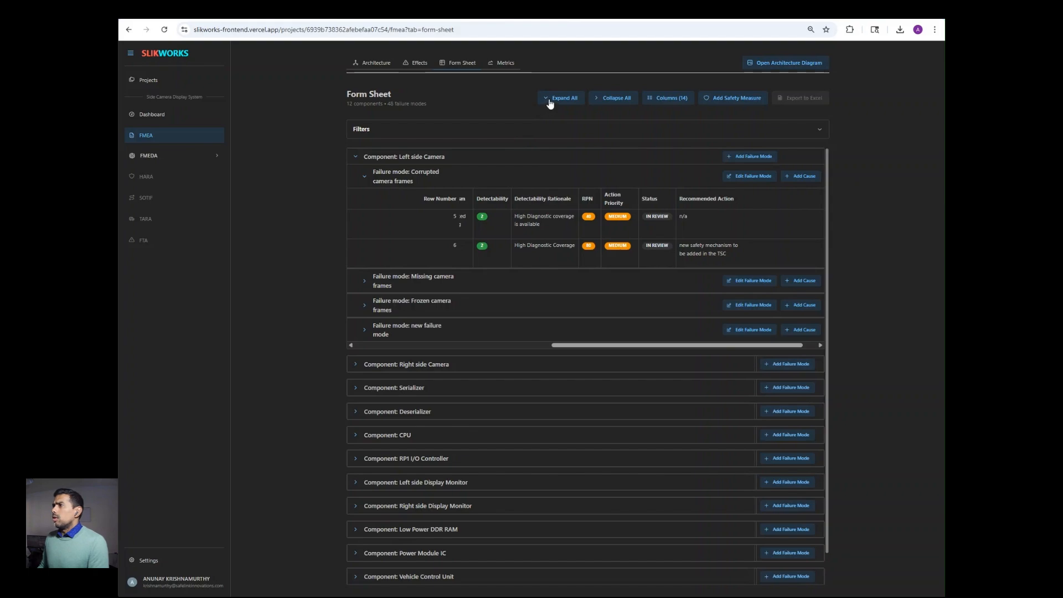
Step: Collapse all component sections and expand the Filters panel, showing Comments set to All rows
left_click(598, 99)
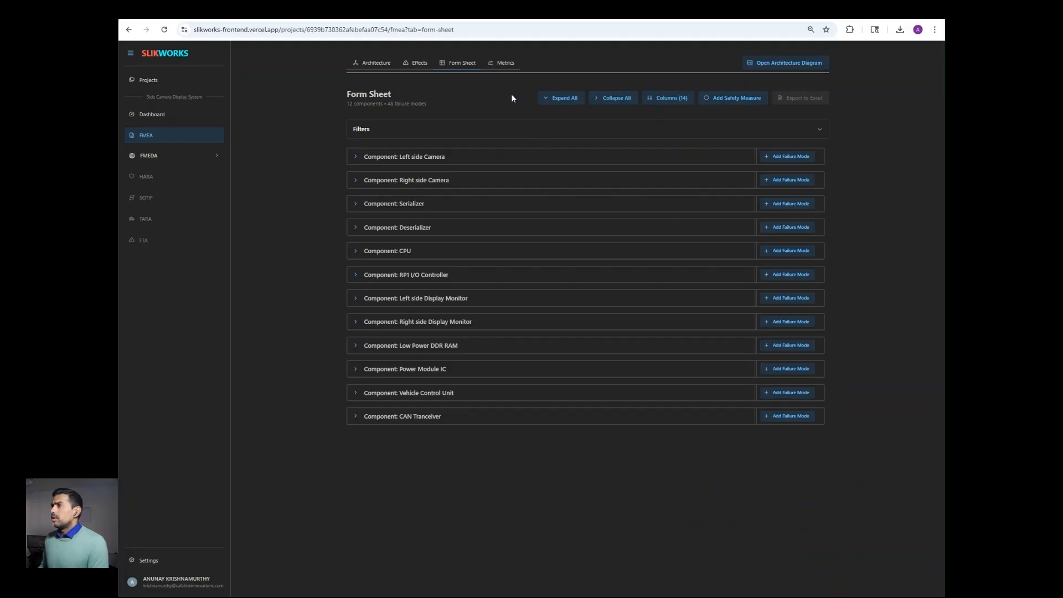
left_click(543, 130)
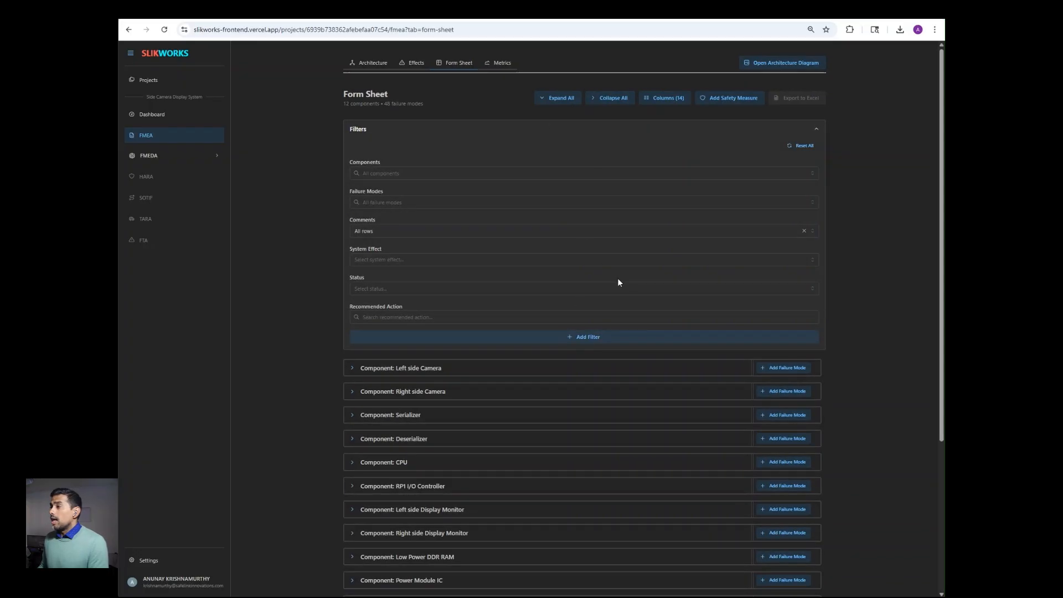
scroll(617, 272, "down", 3)
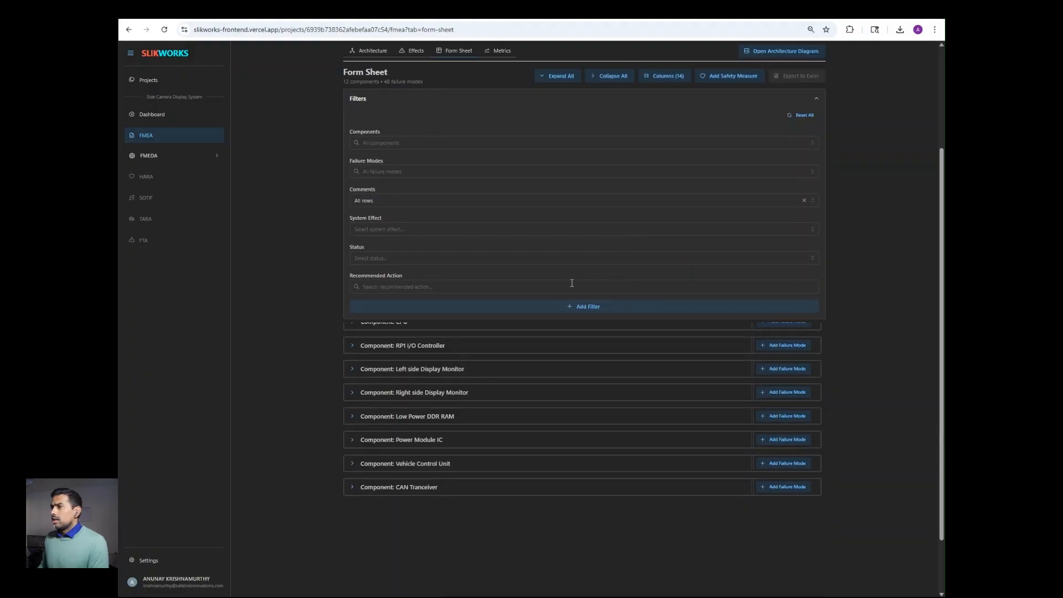
scroll(570, 299, "up", 3)
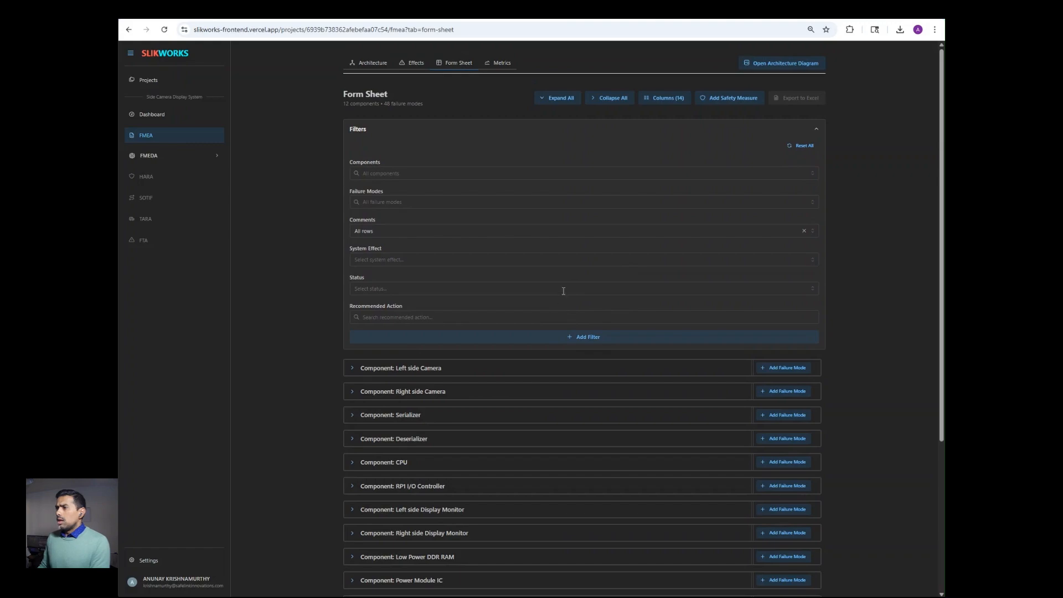
Step: Filter the sheet to In Review and inspect Left side Camera's Corrupted camera frames rows
left_click(563, 289)
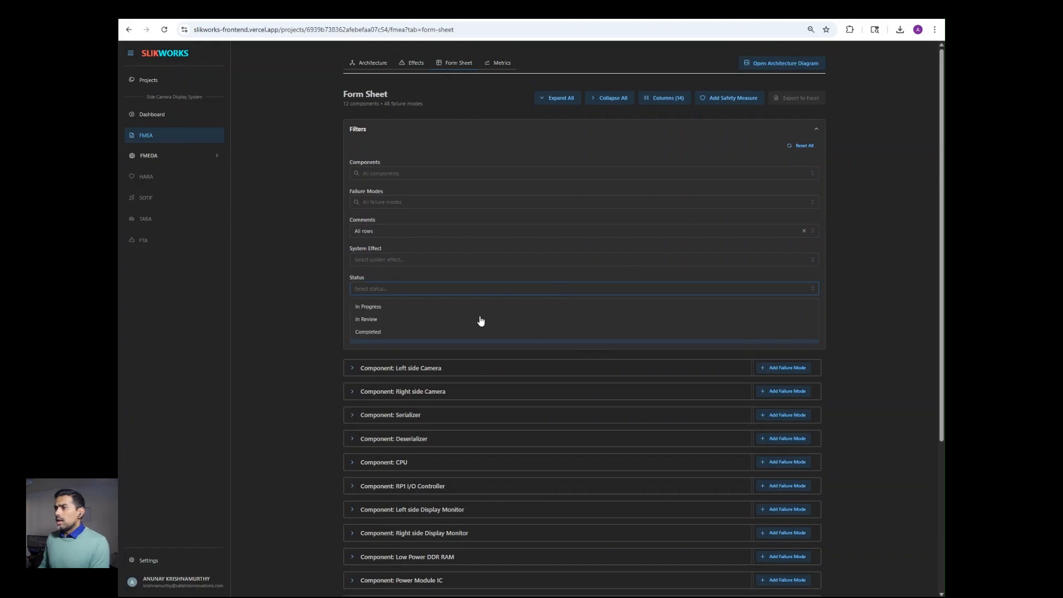
left_click(442, 323)
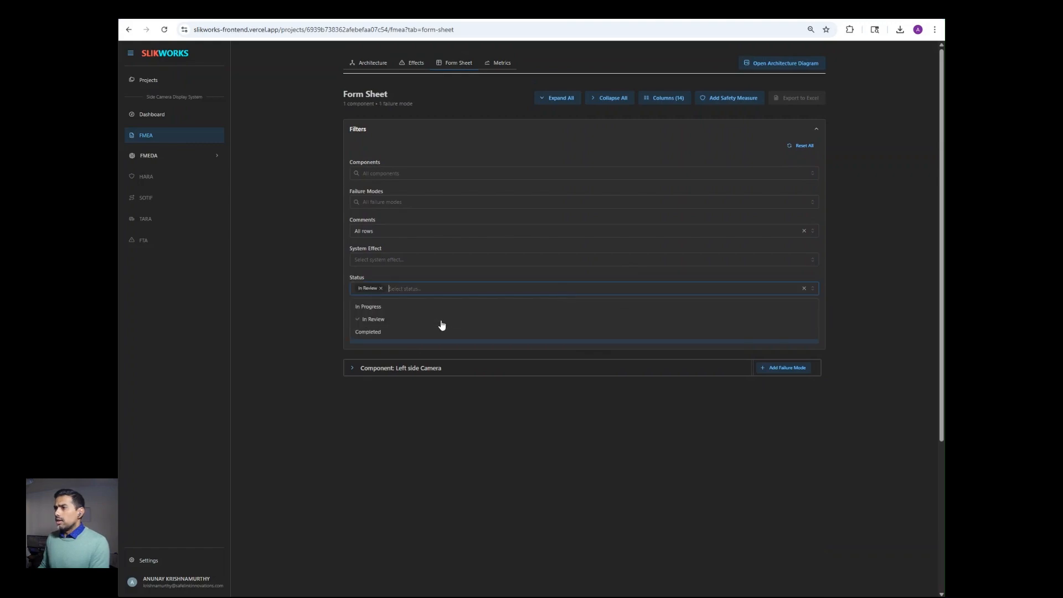
left_click(300, 272)
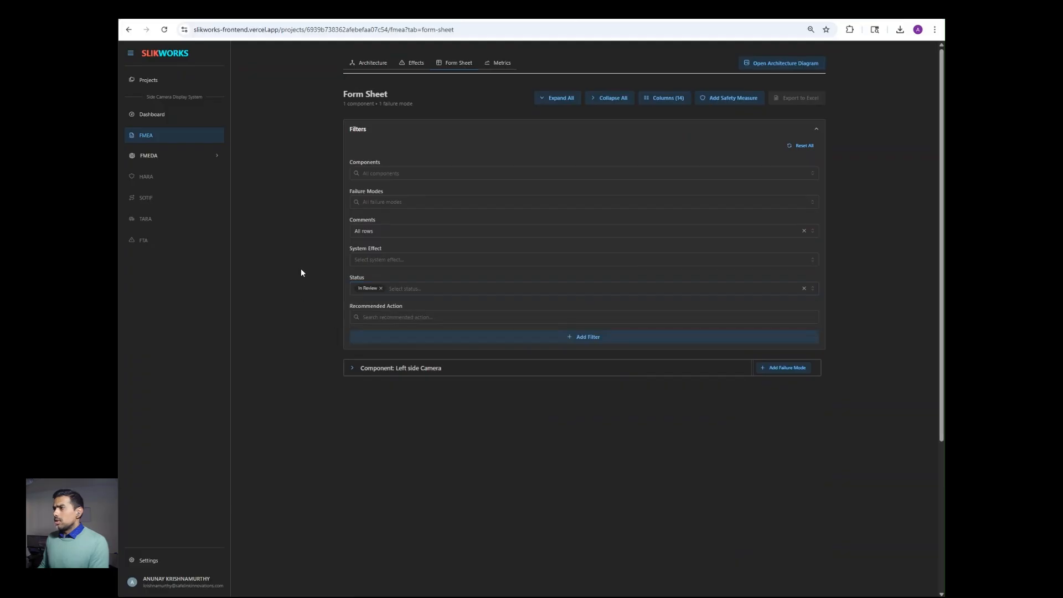
left_click(359, 369)
left_click(364, 385)
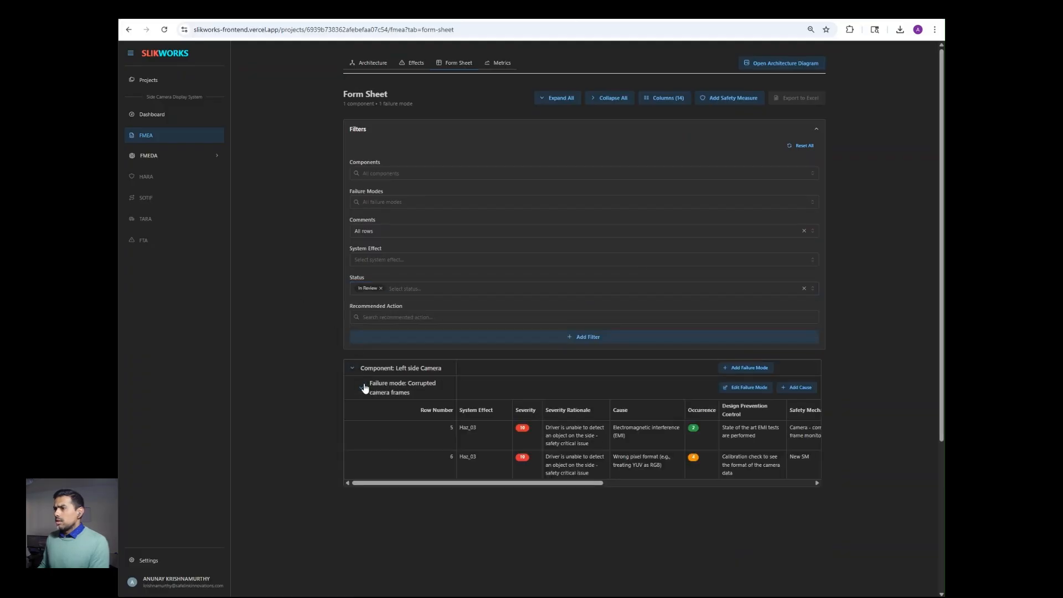
left_click_drag(543, 483, 456, 484)
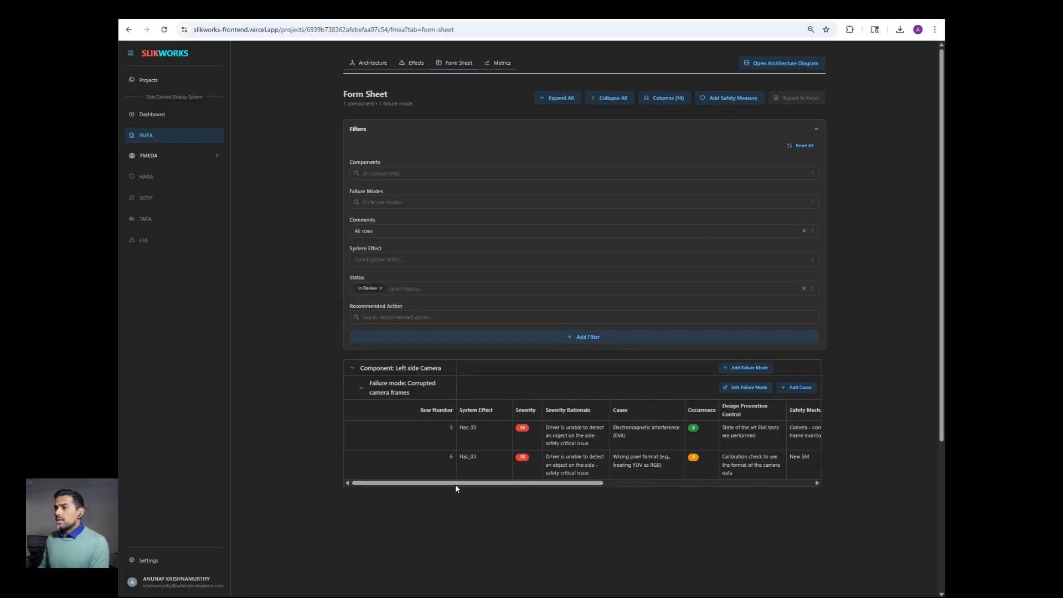
left_click(363, 390)
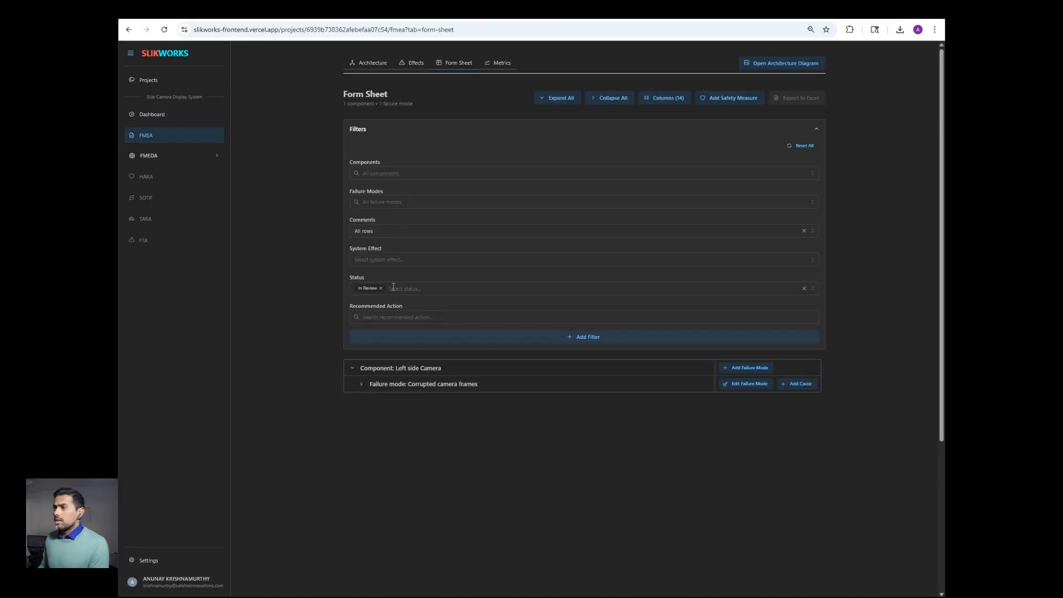
Step: Switch the status filter to In Progress, check Missing camera frames, then view FMEA Metrics
left_click(773, 290)
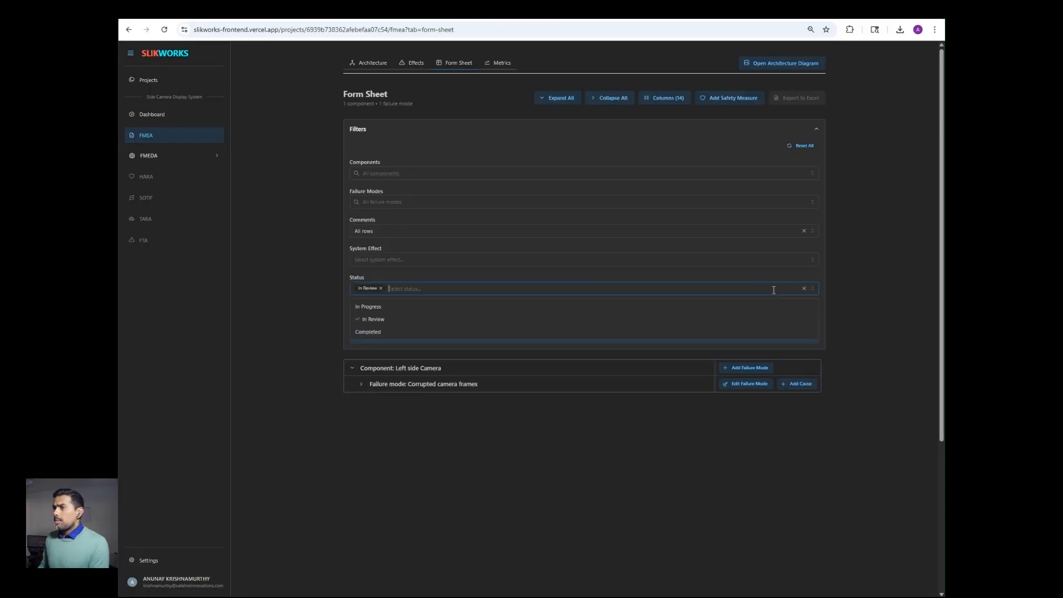
left_click(368, 319)
left_click(369, 308)
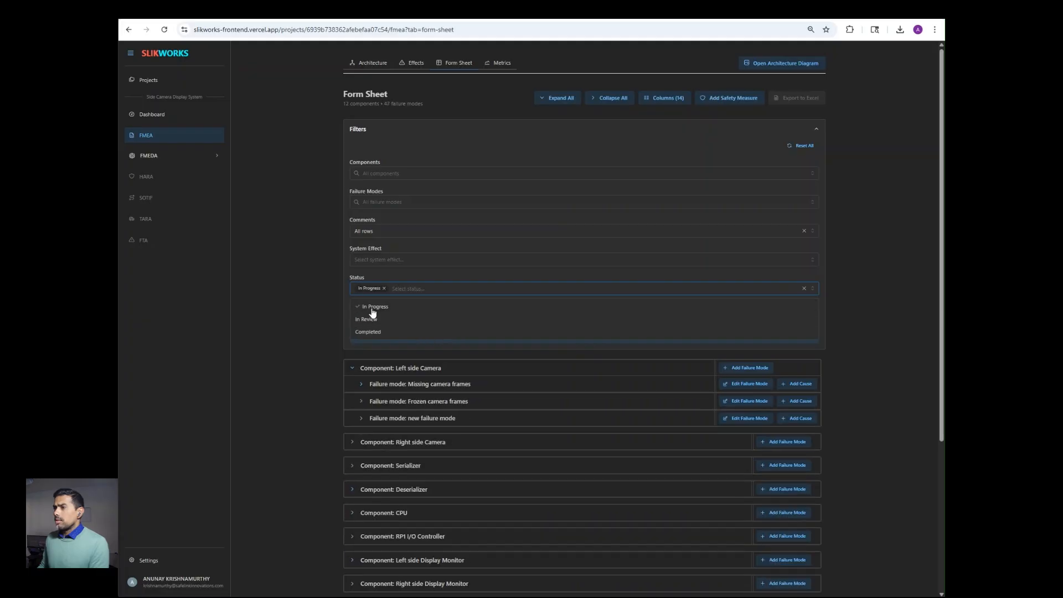
left_click(316, 305)
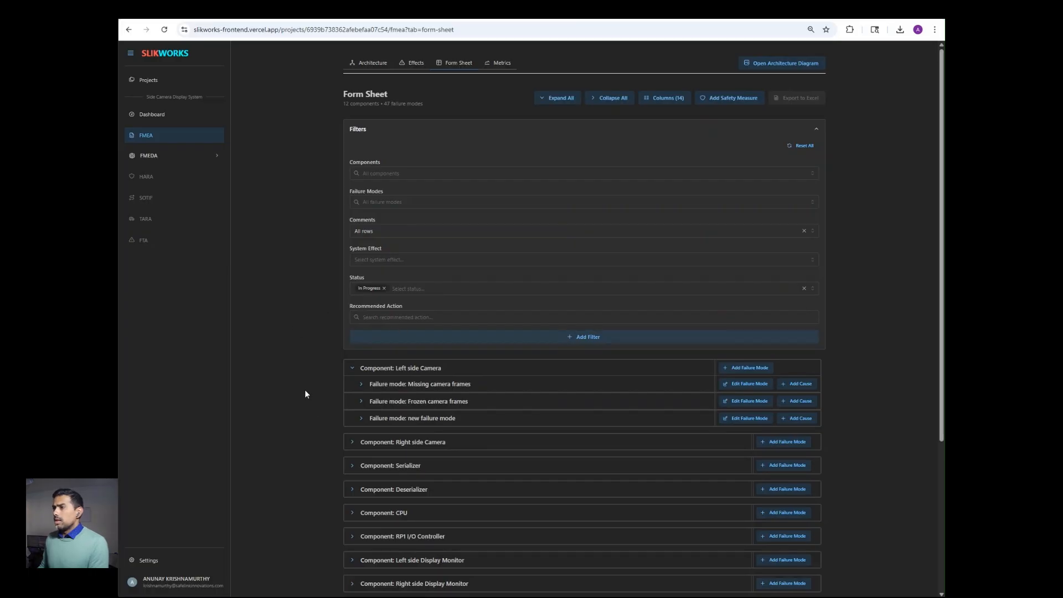
left_click(361, 386)
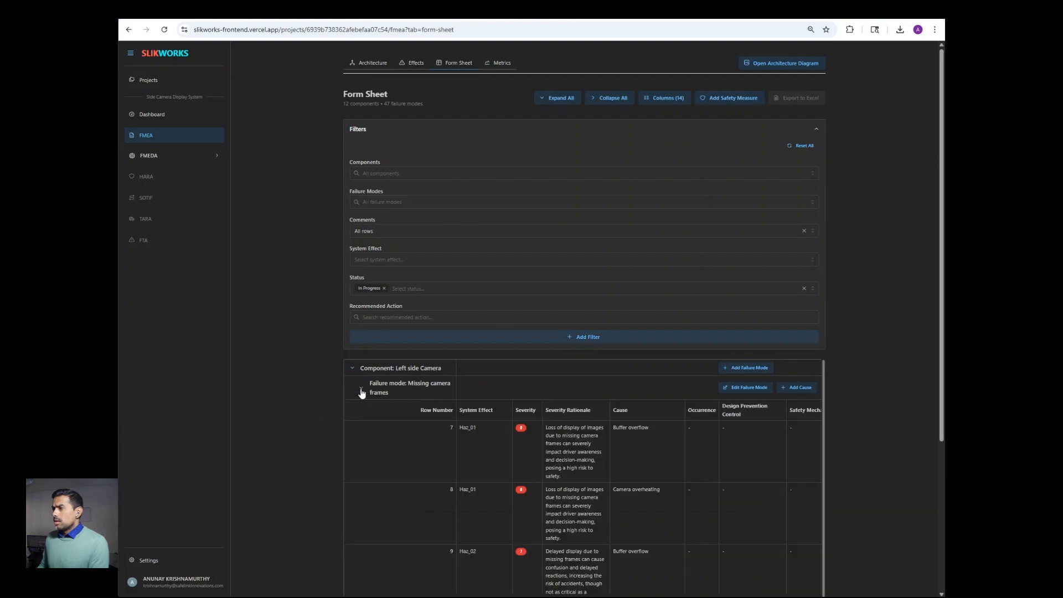
left_click(361, 387)
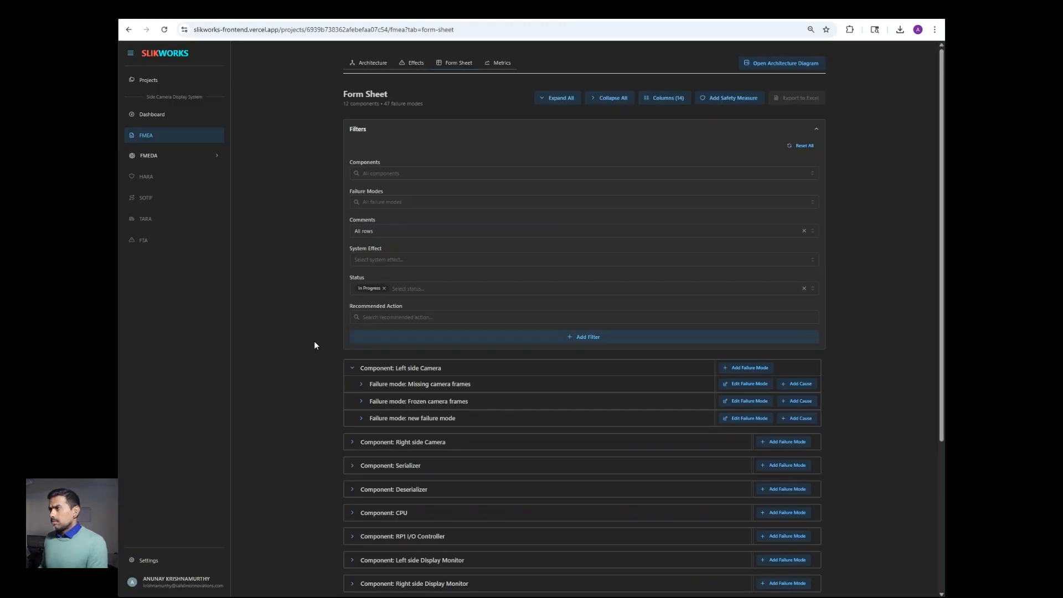
left_click(498, 65)
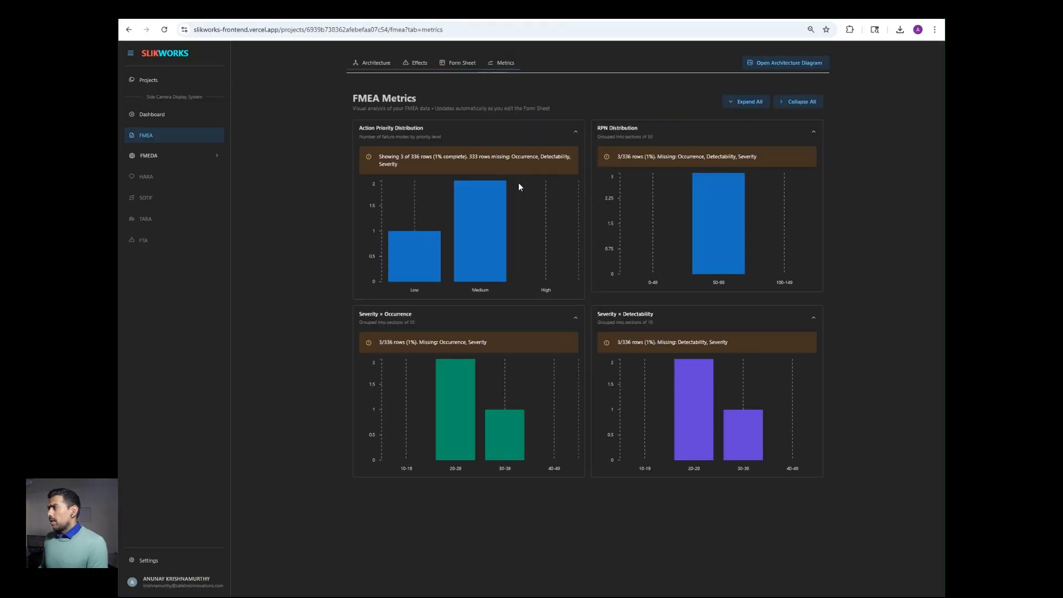
mouse_move(515, 254)
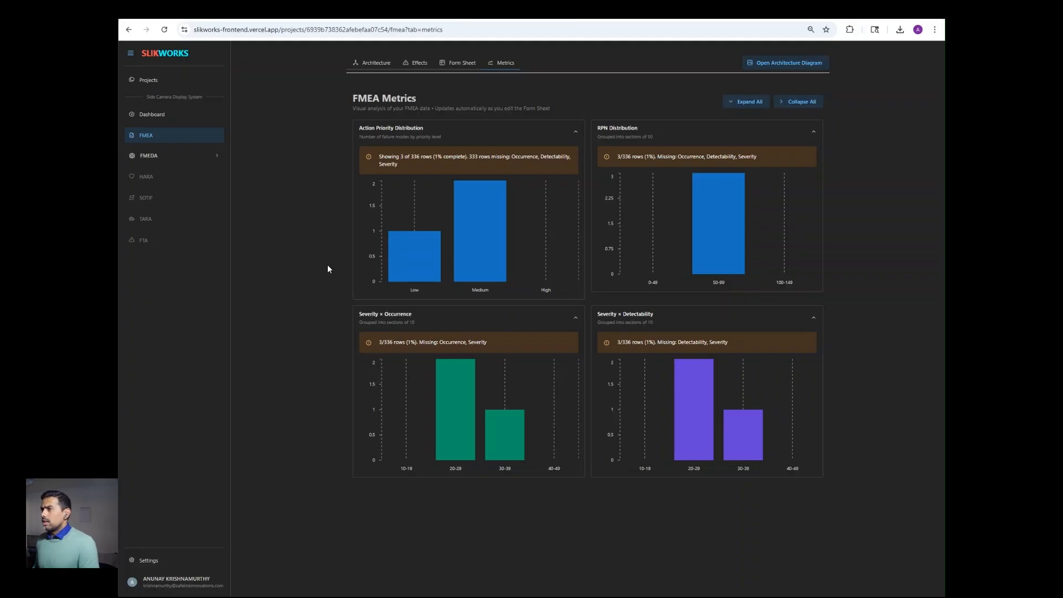
mouse_move(464, 217)
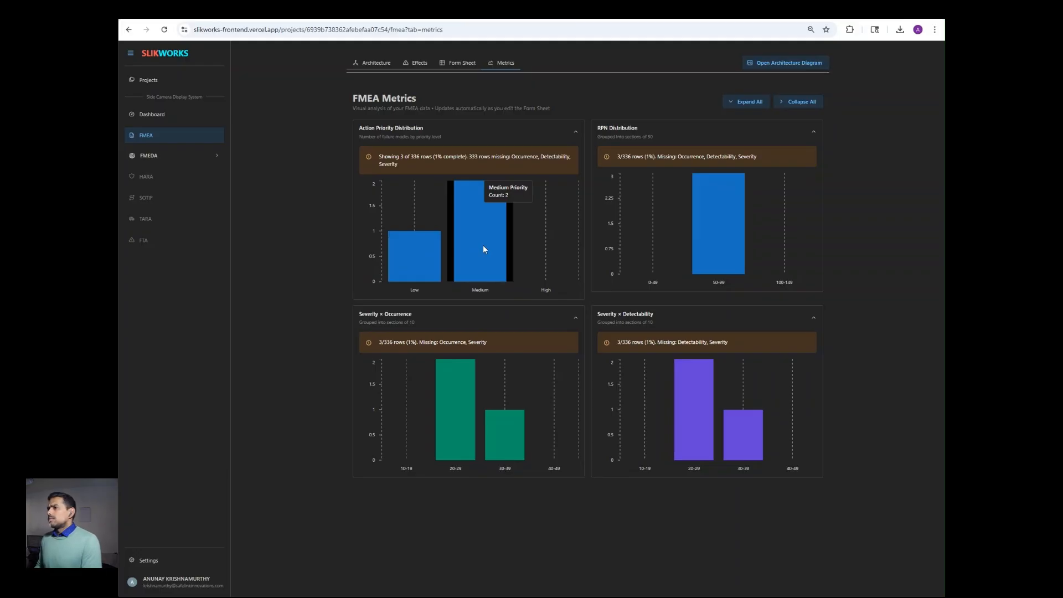
mouse_move(448, 405)
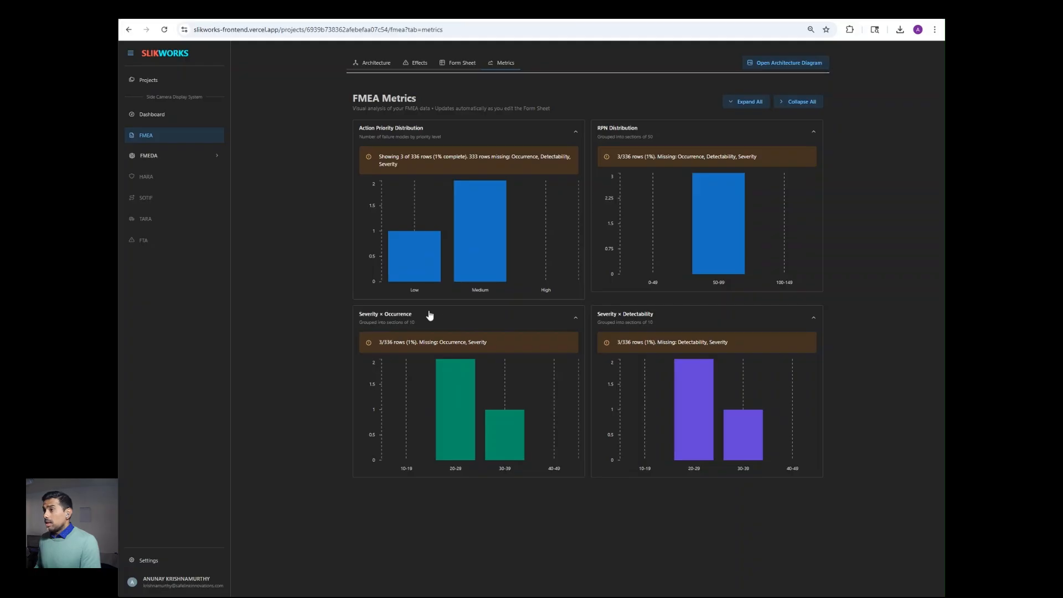
mouse_move(488, 271)
mouse_move(537, 277)
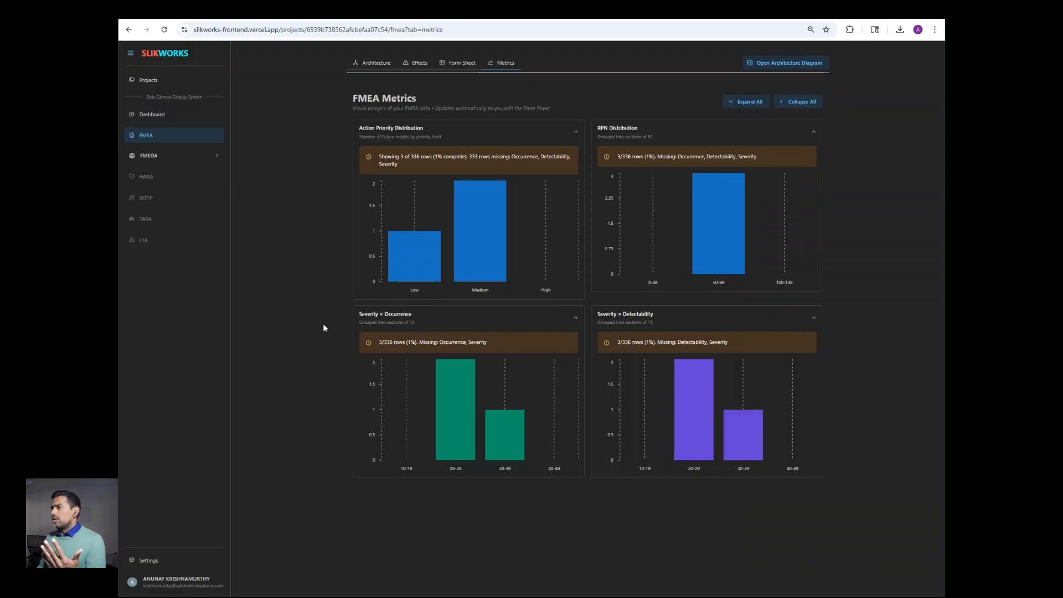
mouse_move(712, 225)
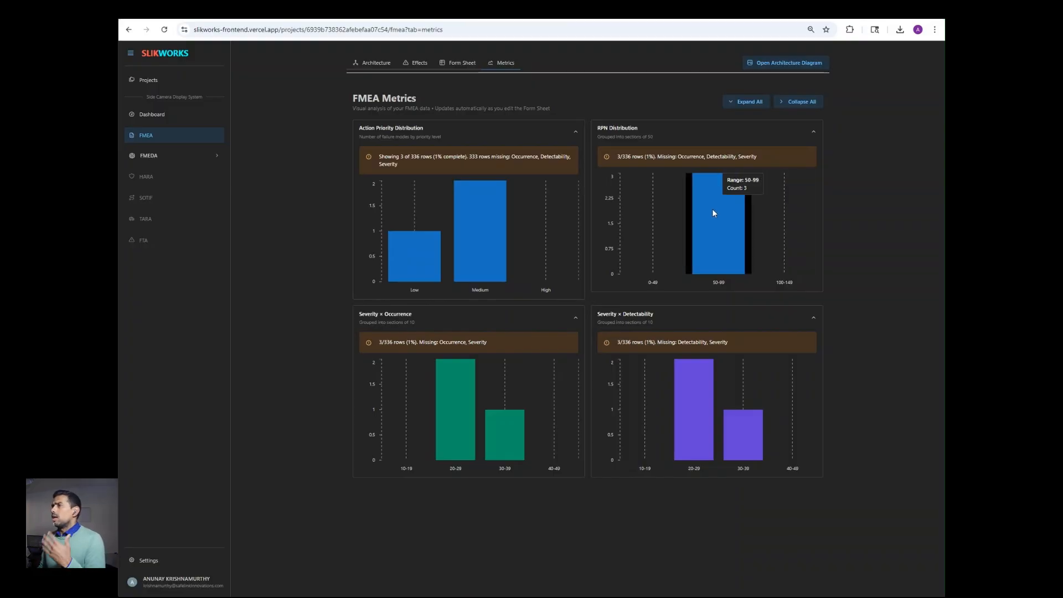